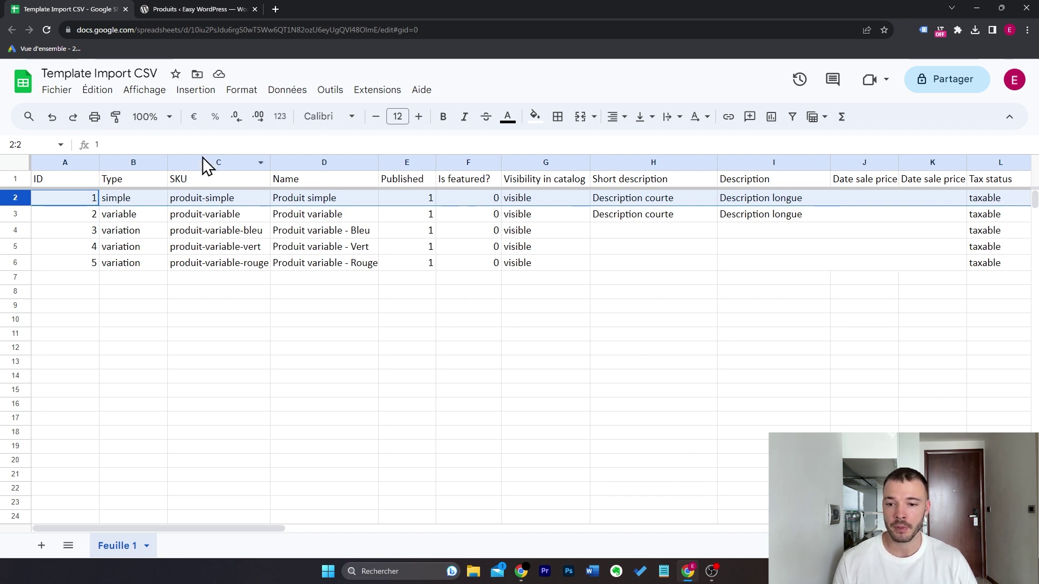
{"action": "left_click", "coordinate": [67, 94]}
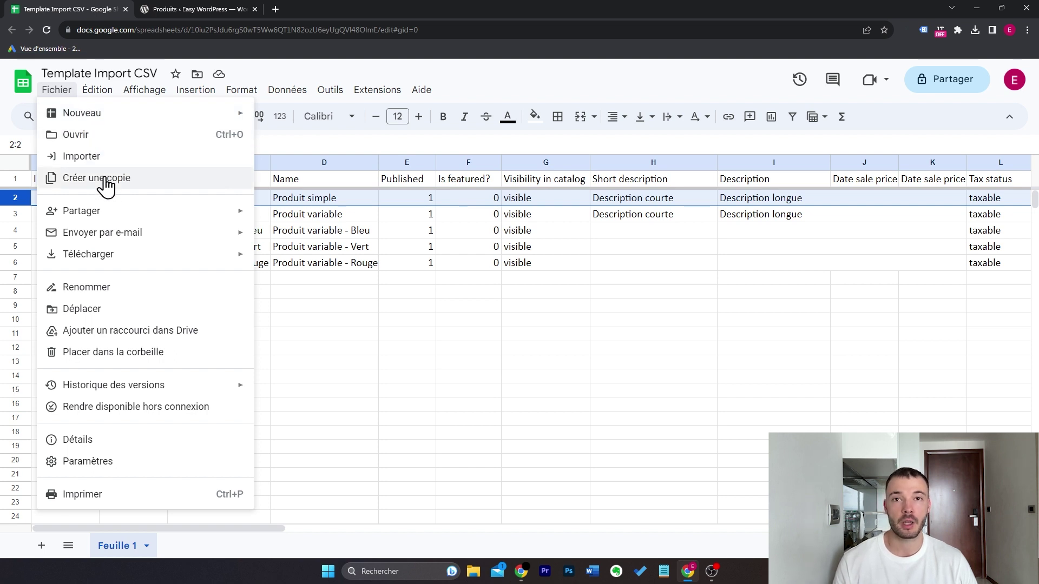
{"action": "left_click", "coordinate": [64, 92]}
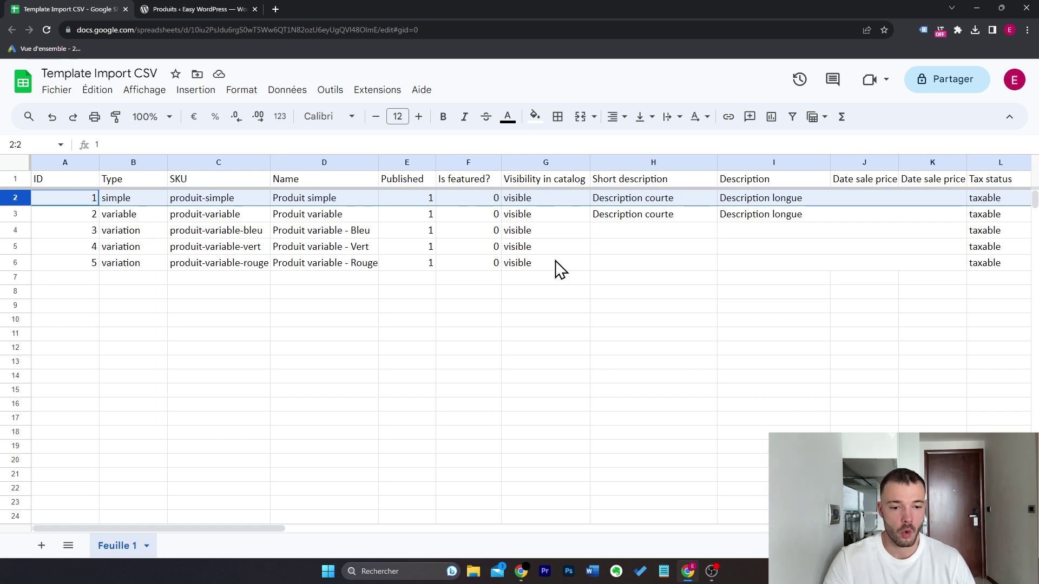
- Review the template's product columns up to Stock, examining the In stock? values for all five rows and the simple product's stock
{"action": "scroll", "coordinate": [540, 245], "scroll_direction": "right", "scroll_amount": 3}
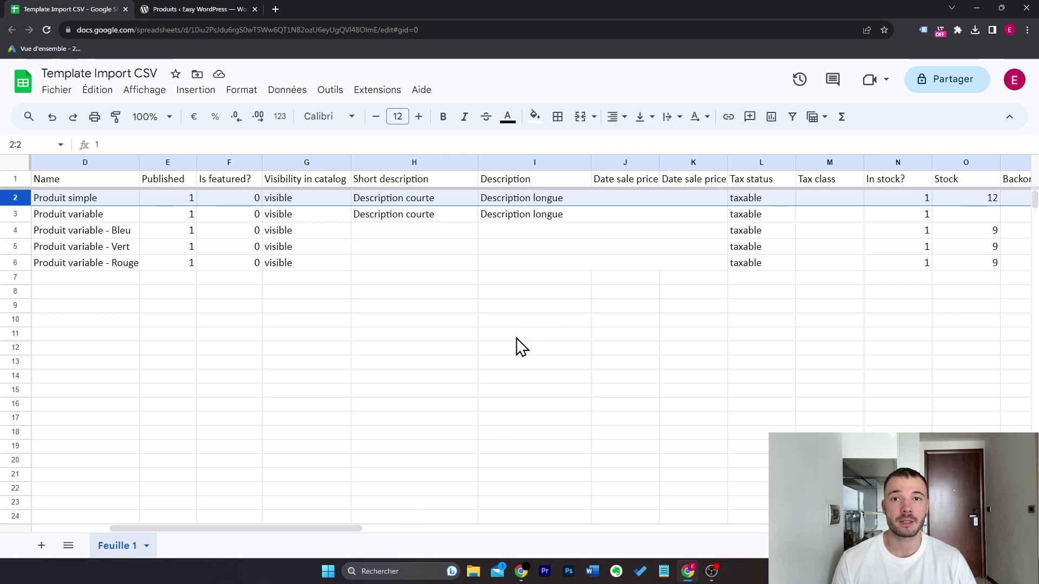
{"action": "left_click_drag", "start_coordinate": [326, 528], "coordinate": [420, 527]}
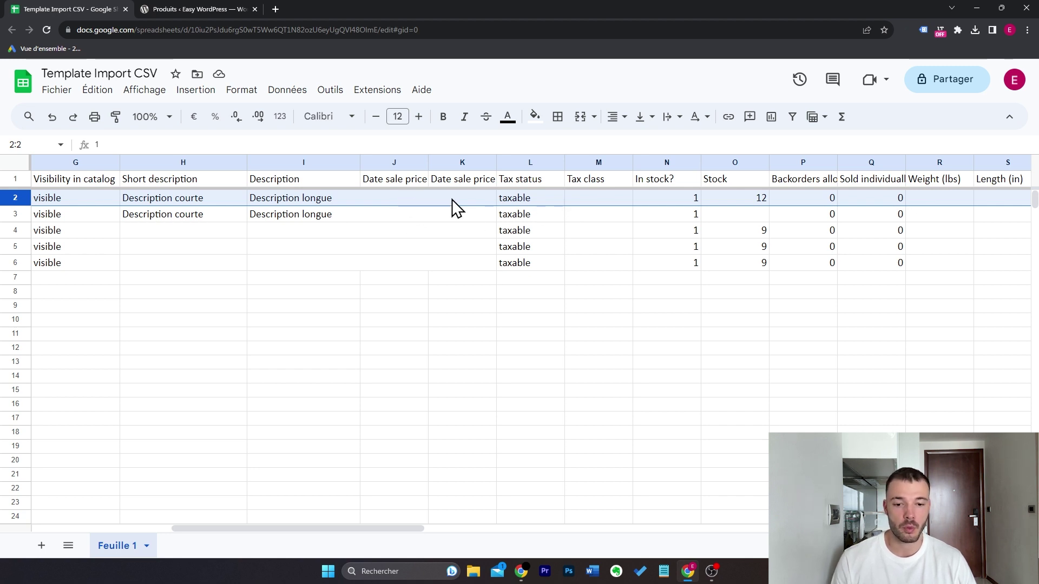
{"action": "left_click_drag", "start_coordinate": [413, 525], "coordinate": [465, 522]}
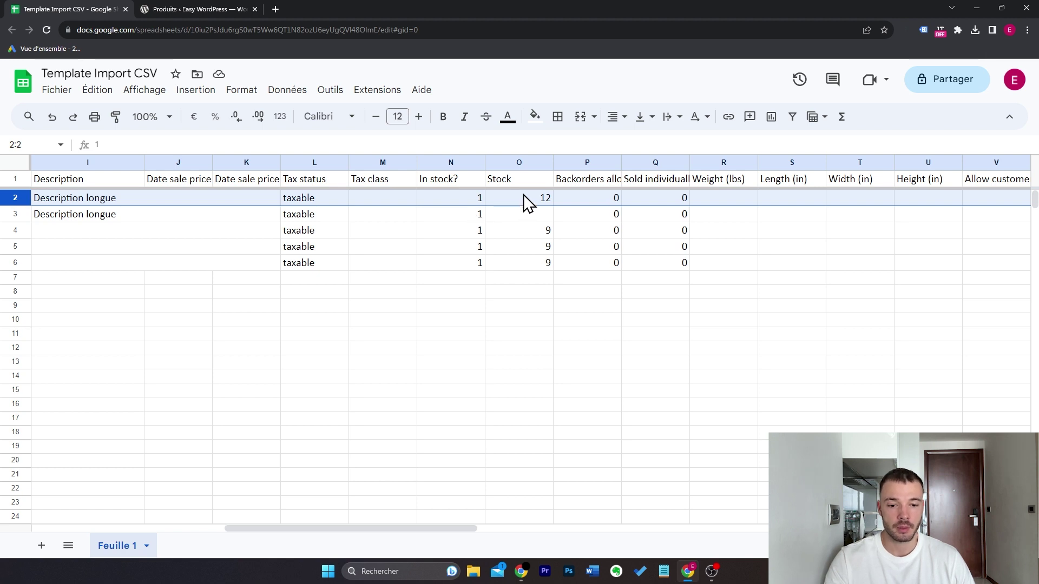
{"action": "left_click", "coordinate": [475, 204]}
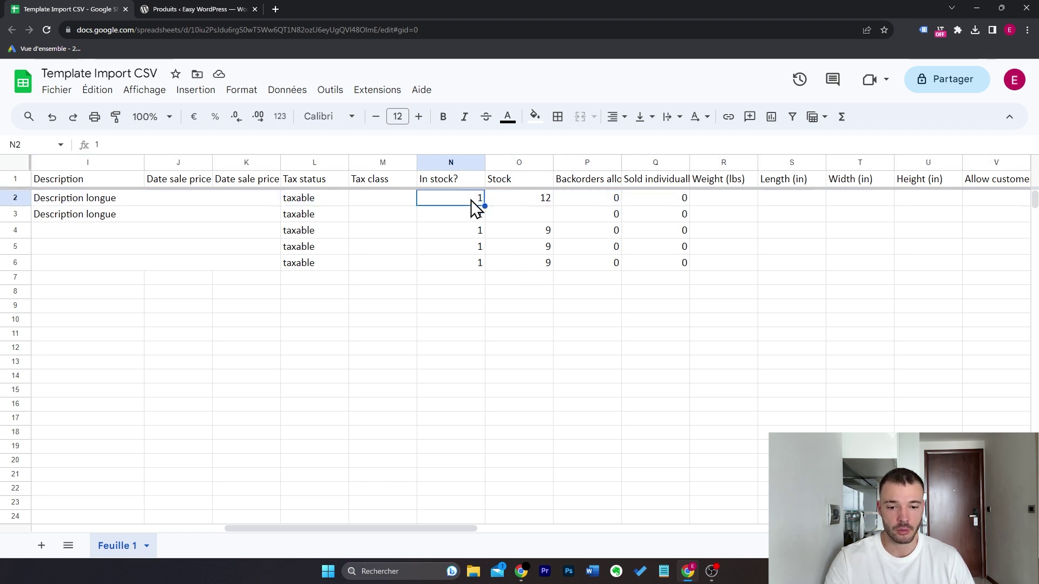
{"action": "left_click_drag", "start_coordinate": [471, 199], "coordinate": [467, 273]}
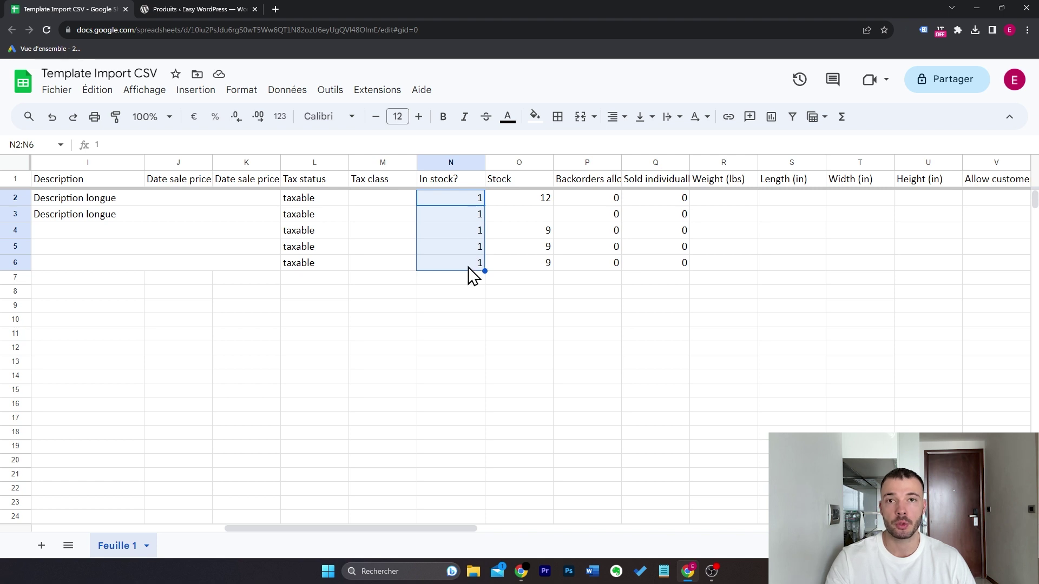
{"action": "left_click", "coordinate": [523, 203]}
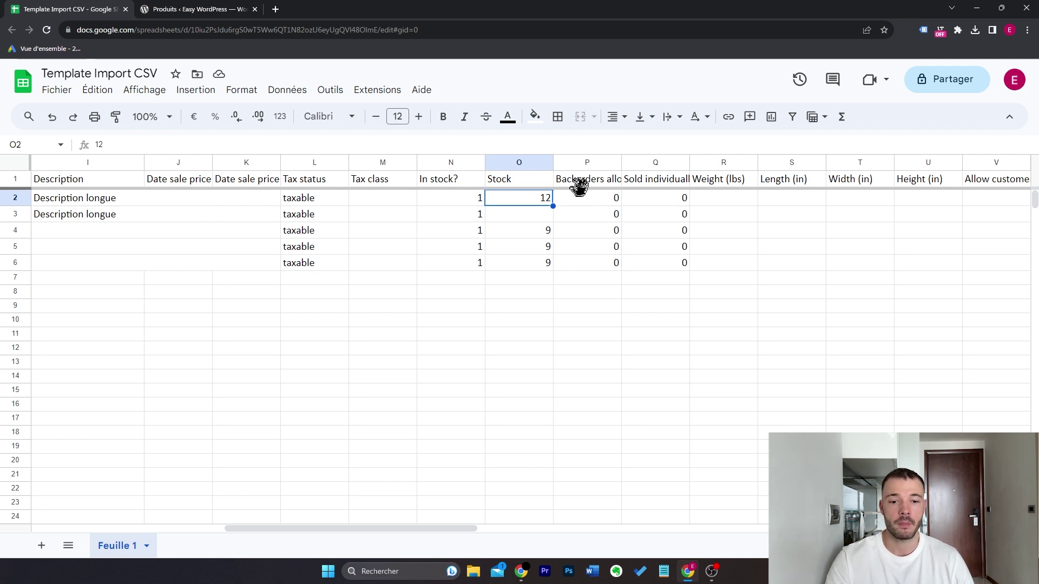
- Set the simple product's Sale price to 19 in cell X2
{"action": "left_click_drag", "start_coordinate": [442, 528], "coordinate": [527, 524]}
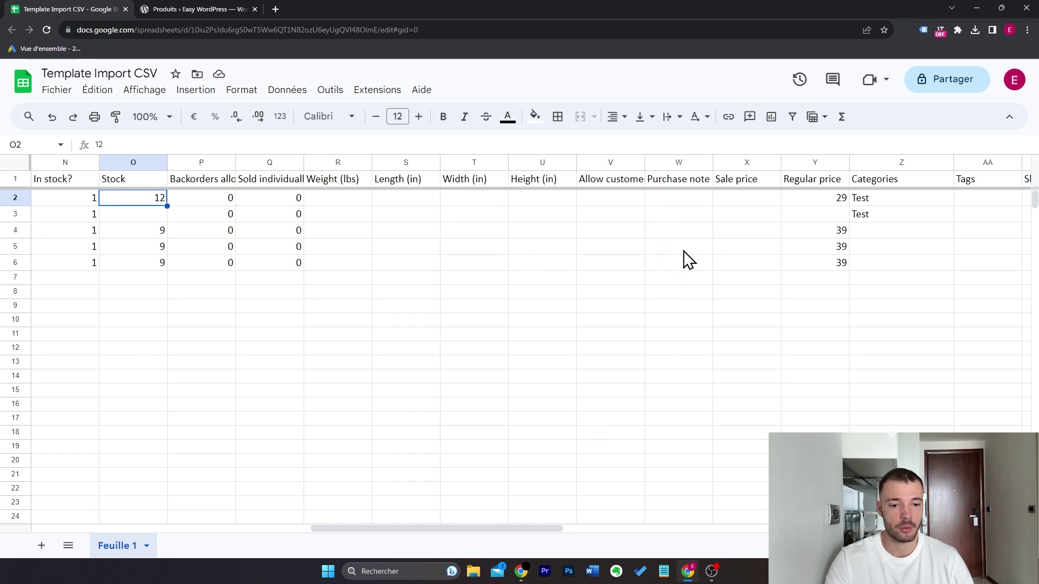
{"action": "scroll", "coordinate": [639, 327], "scroll_direction": "right", "scroll_amount": 2}
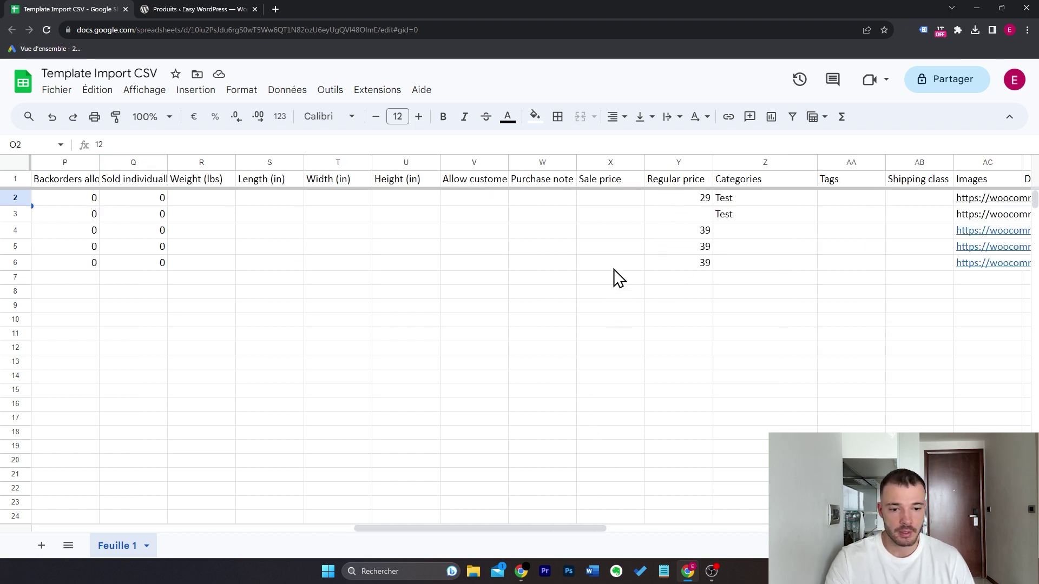
{"action": "left_click", "coordinate": [617, 199]}
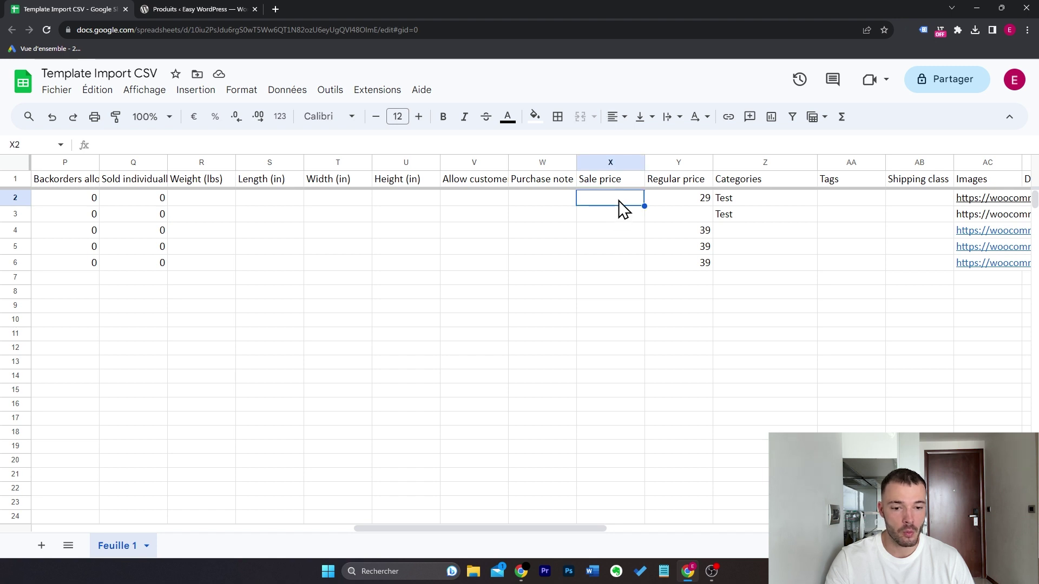
{"action": "key", "text": "Return"}
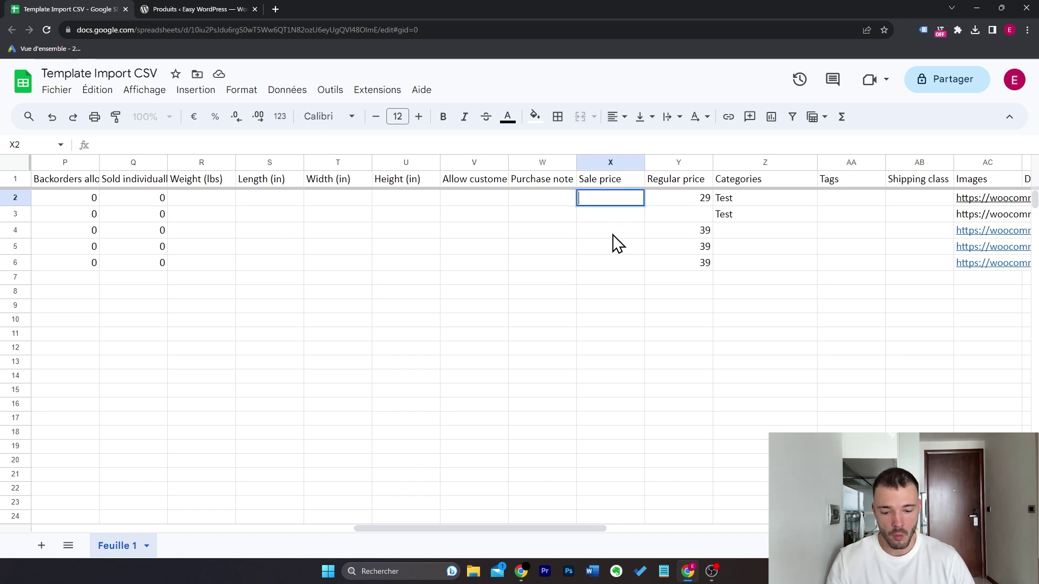
{"action": "type", "text": "19"}
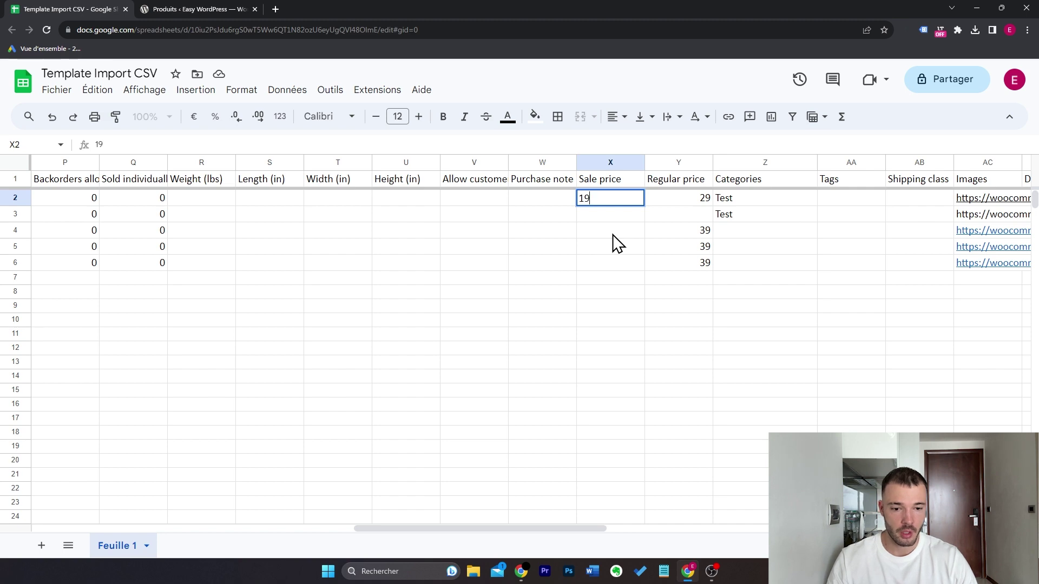
{"action": "key", "text": "Return"}
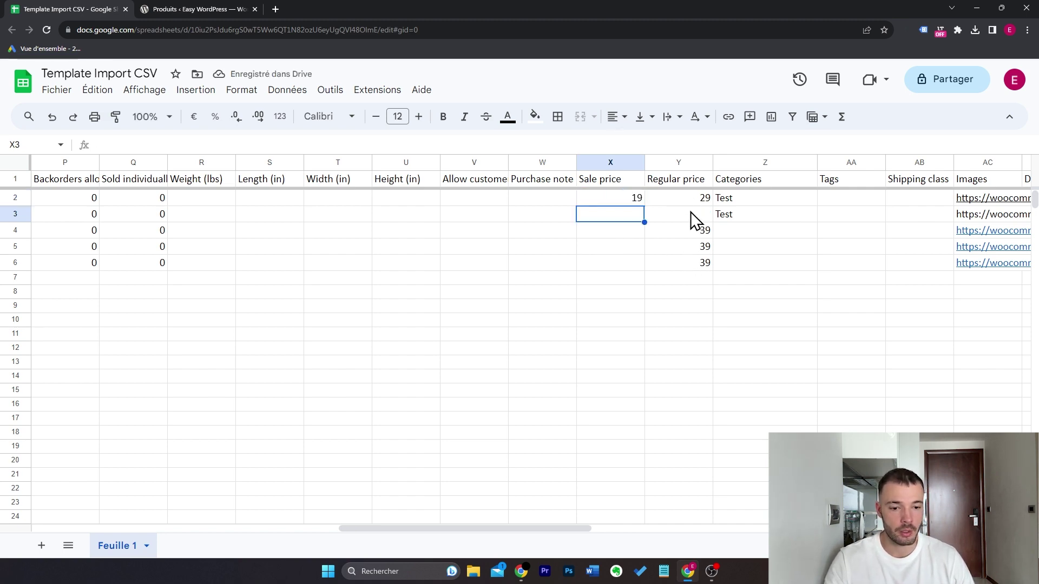
- Try the subcategory path "Test > T-shirt" in the simple product's Categories cell, and reduce it back to "Test"
{"action": "left_click_drag", "start_coordinate": [561, 527], "coordinate": [647, 527]}
{"action": "left_click", "coordinate": [490, 204]}
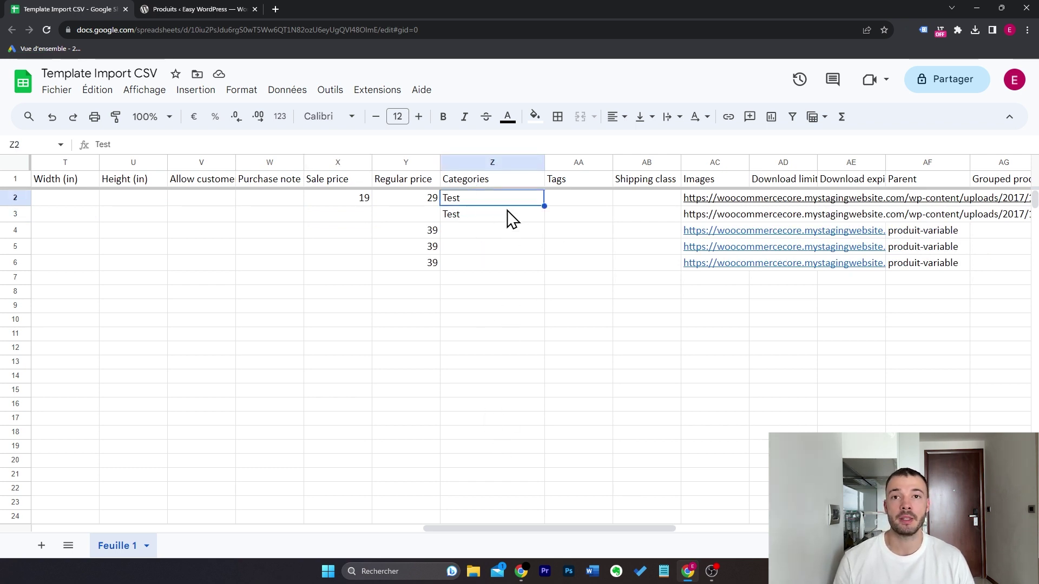
{"action": "double_click", "coordinate": [498, 197]}
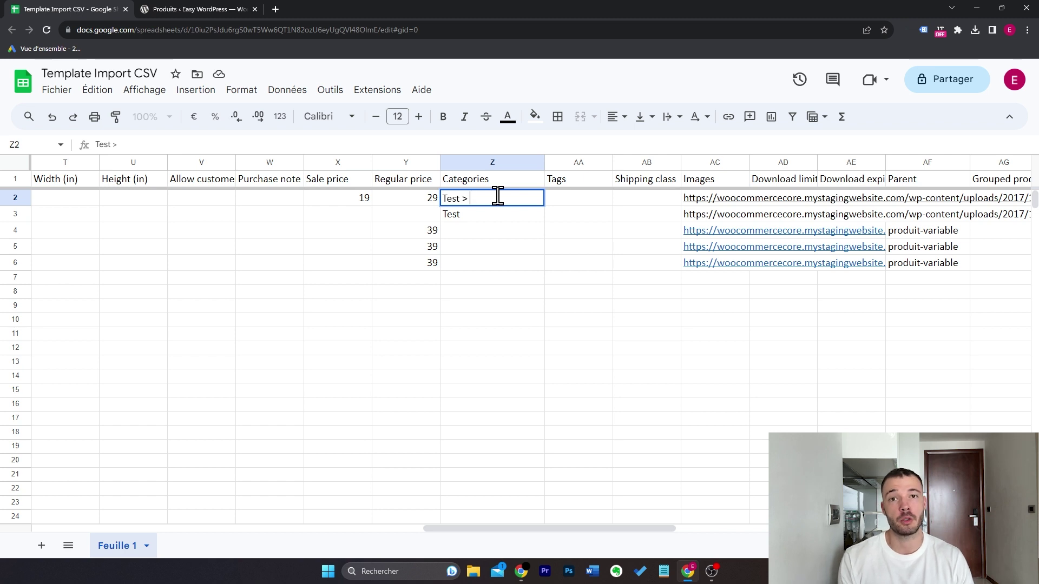
{"action": "type", "text": "T-shirt"}
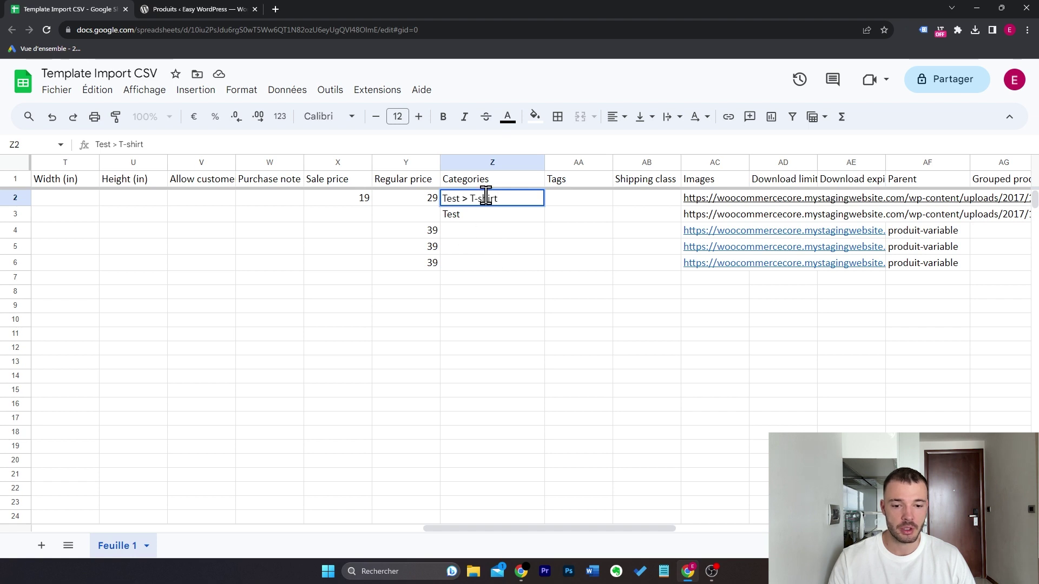
{"action": "left_click_drag", "start_coordinate": [496, 199], "coordinate": [461, 199]}
{"action": "key", "text": "BackSpace"}
{"action": "left_click", "coordinate": [527, 267]}
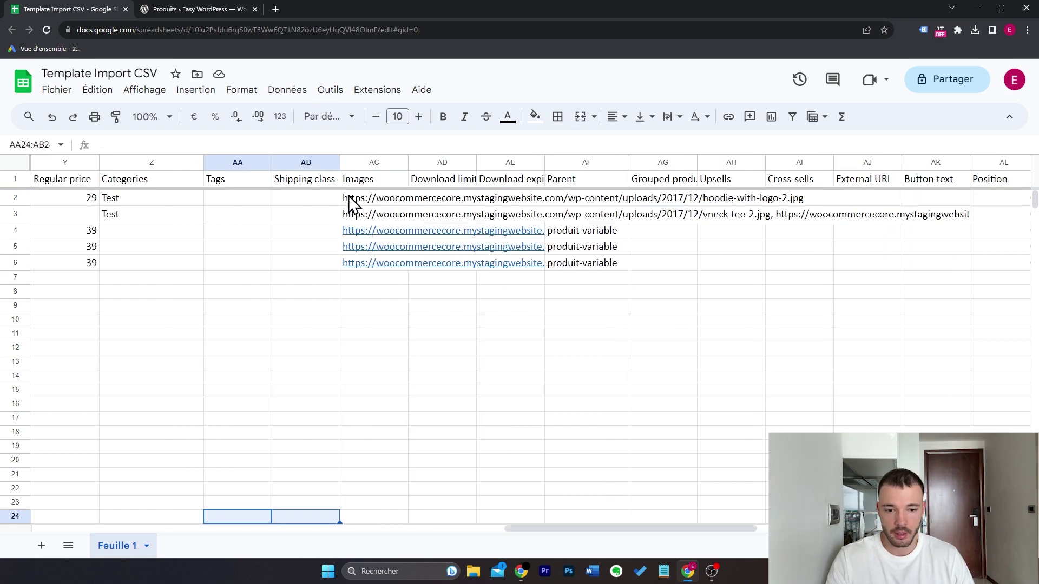
- Check the simple product's Images cell, and open the details of t-shirt-with-logo-1.jpg in the WordPress media library
{"action": "left_click", "coordinate": [349, 199]}
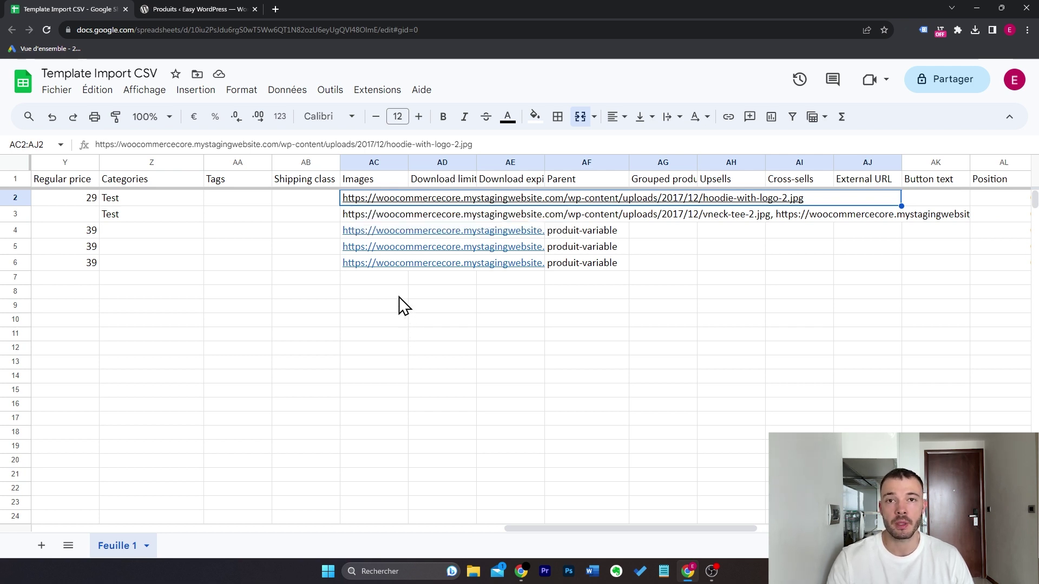
{"action": "left_click", "coordinate": [206, 2]}
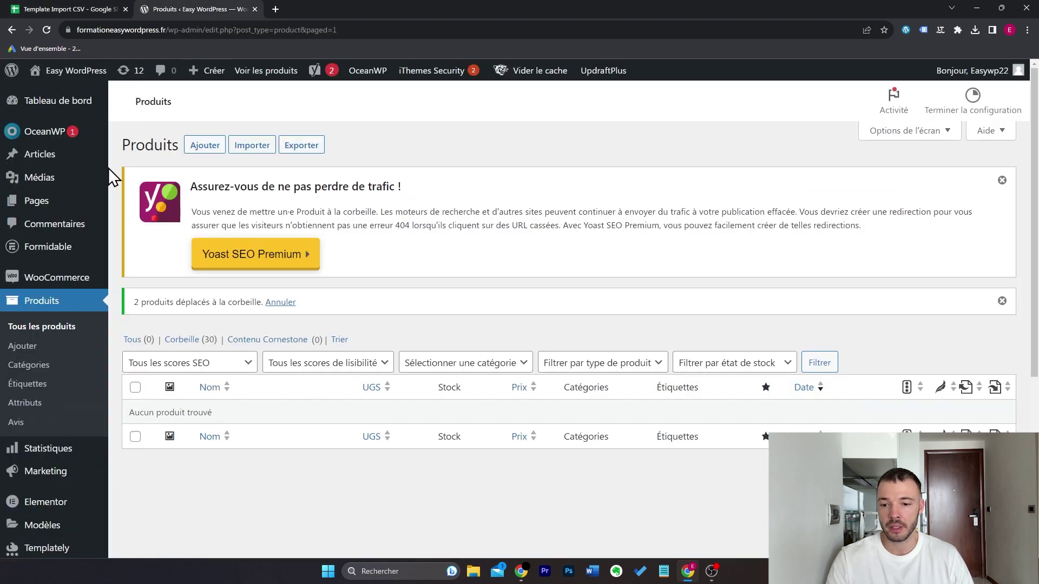
{"action": "left_click", "coordinate": [164, 181]}
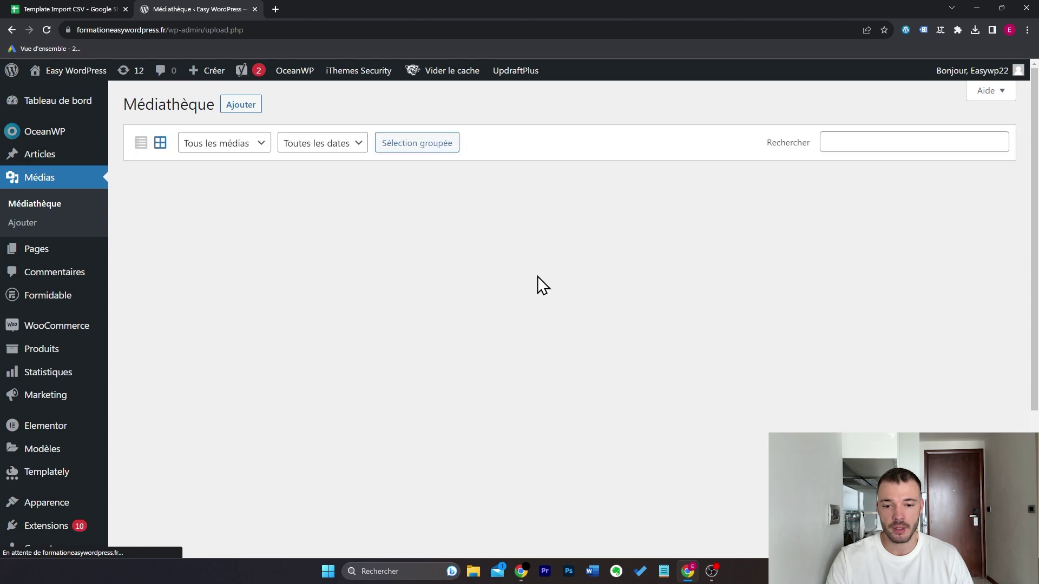
{"action": "left_click", "coordinate": [574, 321]}
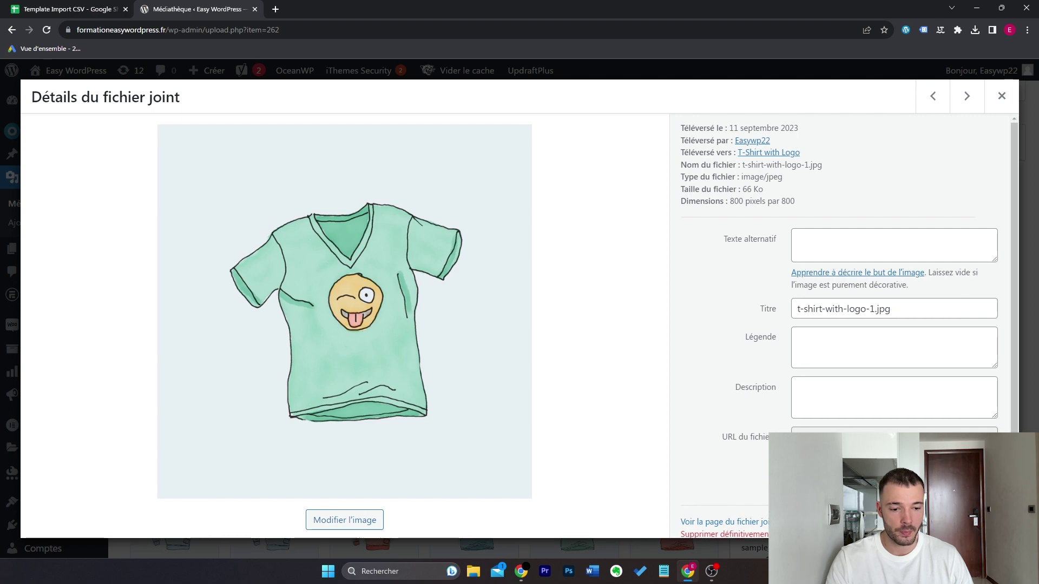
{"action": "left_click", "coordinate": [101, 9]}
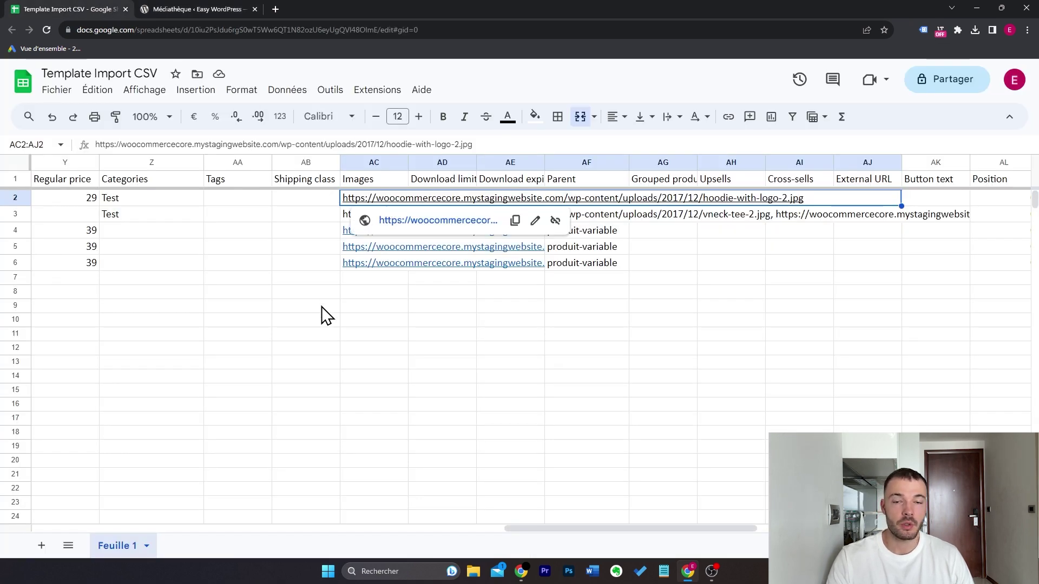
{"action": "double_click", "coordinate": [363, 198]}
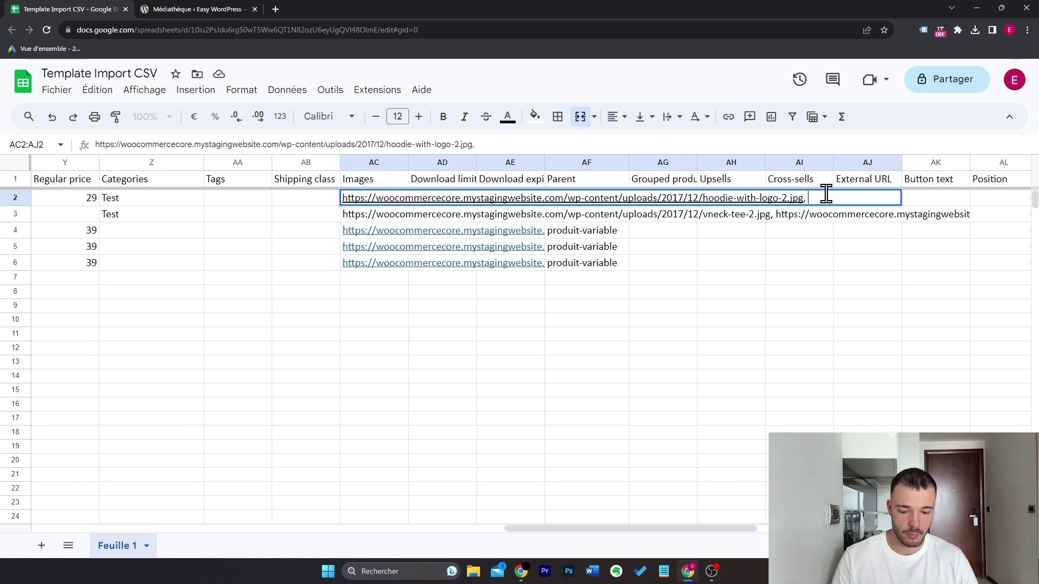
{"action": "type", "text": "https://formationeasywordpress.fr/wp-content/uploads/2023/09/t-shirt-with-logo-1.jpg"}
{"action": "left_click", "coordinate": [787, 306]}
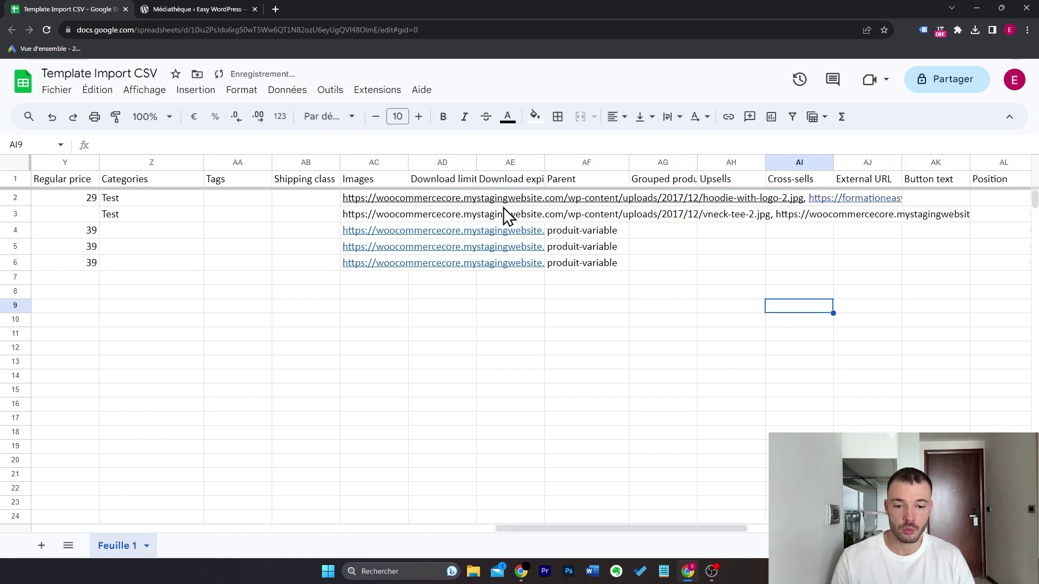
- Enter "Matière" as the simple product's Attribute 1 name and "Coton" as its Attribute 1 value
{"action": "mouse_move", "coordinate": [379, 203]}
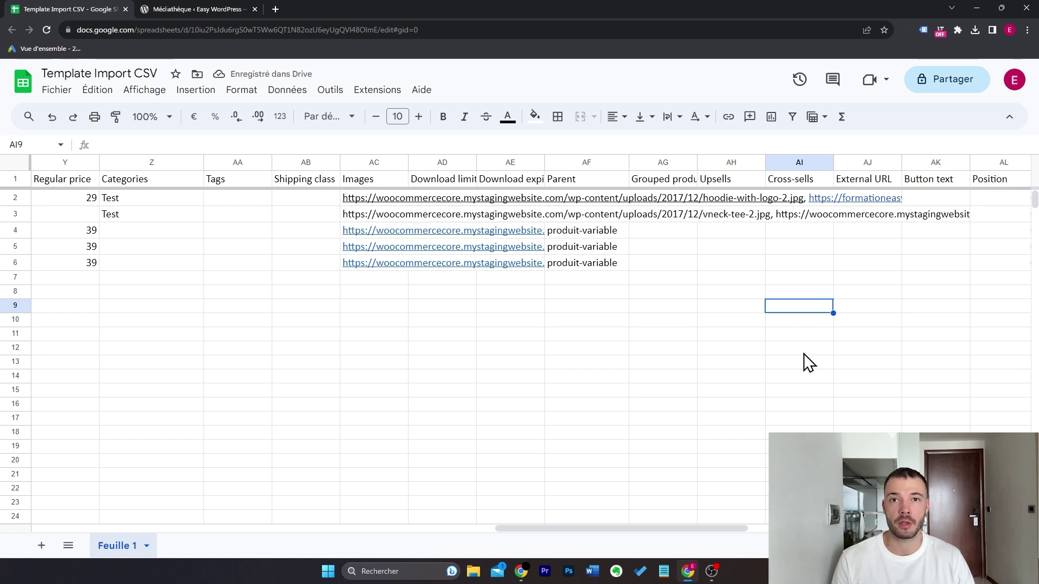
{"action": "scroll", "coordinate": [592, 292], "scroll_direction": "right", "scroll_amount": 5}
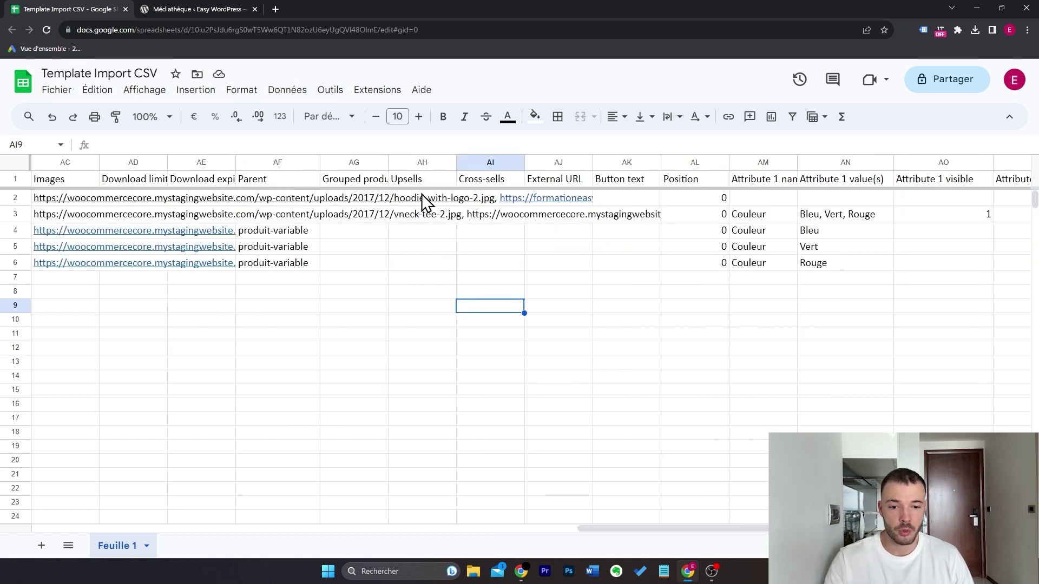
{"action": "mouse_move", "coordinate": [473, 200]}
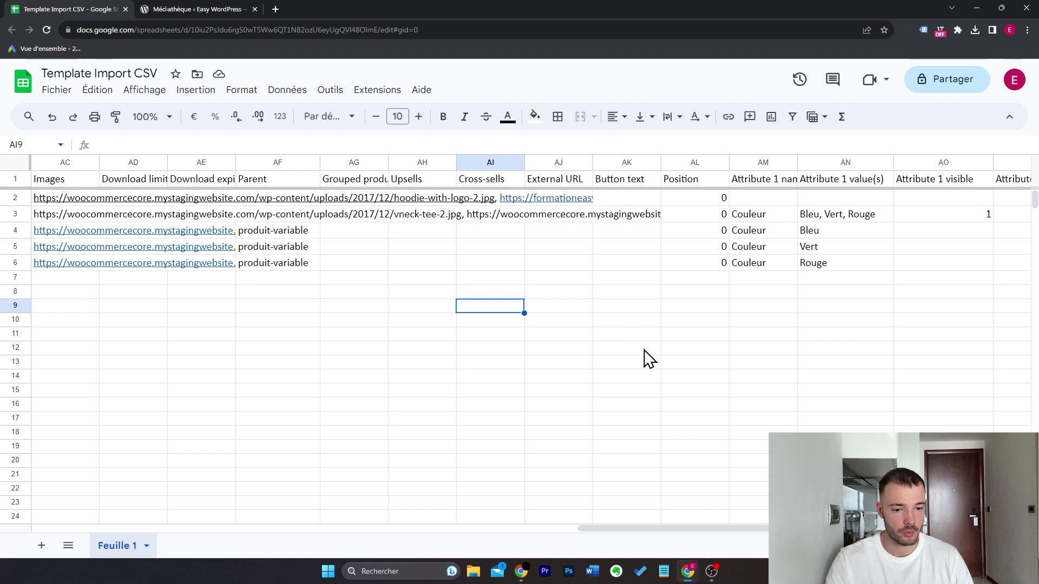
{"action": "scroll", "coordinate": [541, 281], "scroll_direction": "right", "scroll_amount": 5}
{"action": "left_click", "coordinate": [415, 197]}
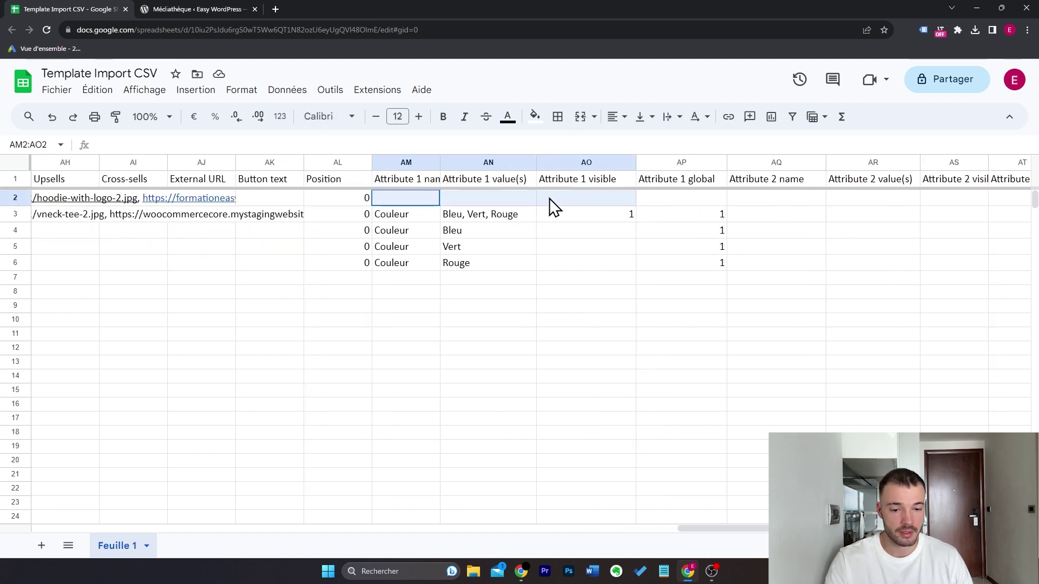
{"action": "scroll", "coordinate": [542, 281], "scroll_direction": "right", "scroll_amount": 2}
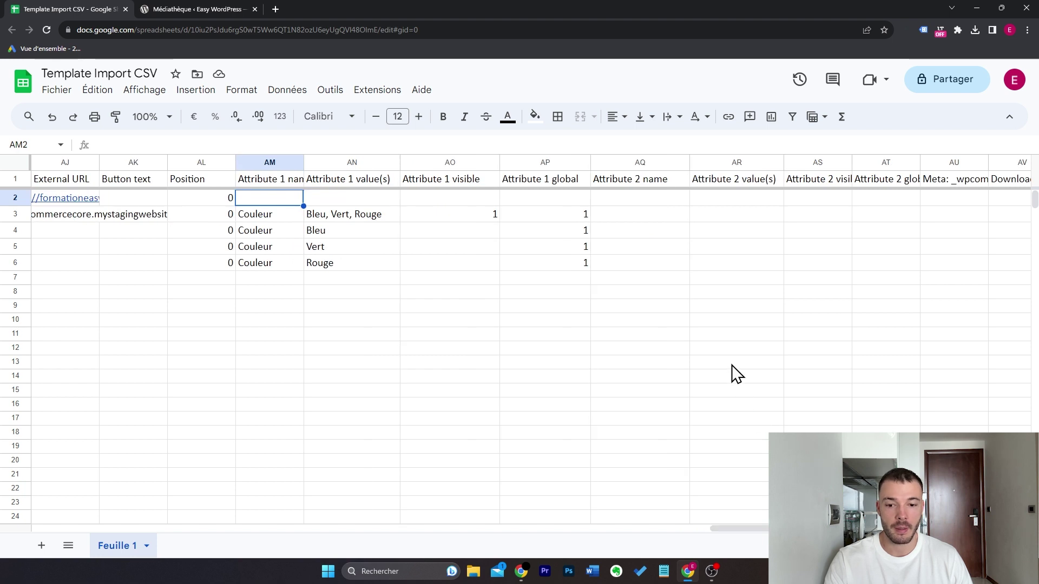
{"action": "type", "text": "Matière"}
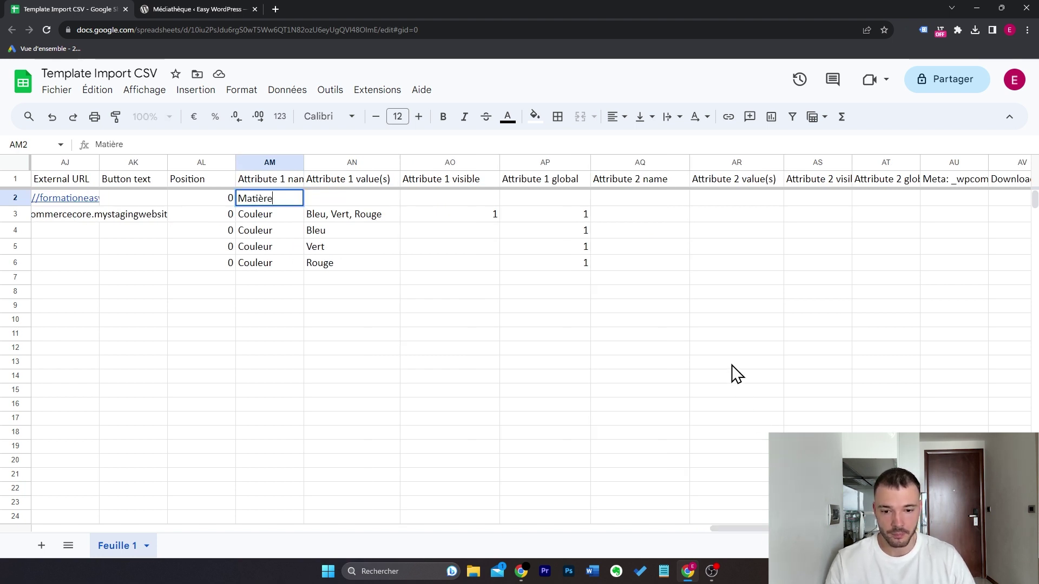
{"action": "left_click", "coordinate": [385, 198]}
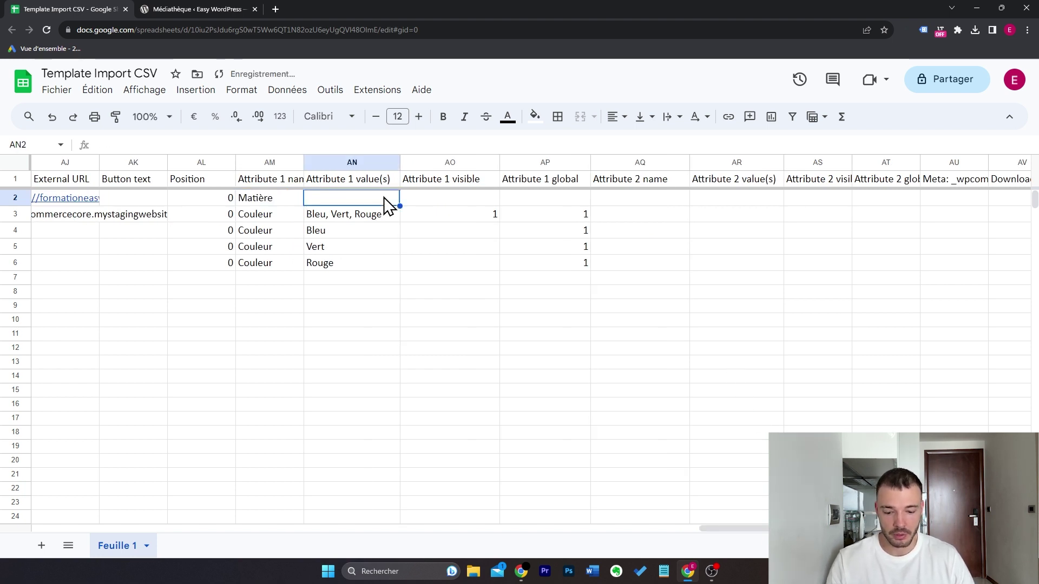
{"action": "type", "text": "Coton"}
- Set the simple product's Attribute 1 visible value to 1 and move on to its Attribute 1 global cell
{"action": "left_click", "coordinate": [470, 206]}
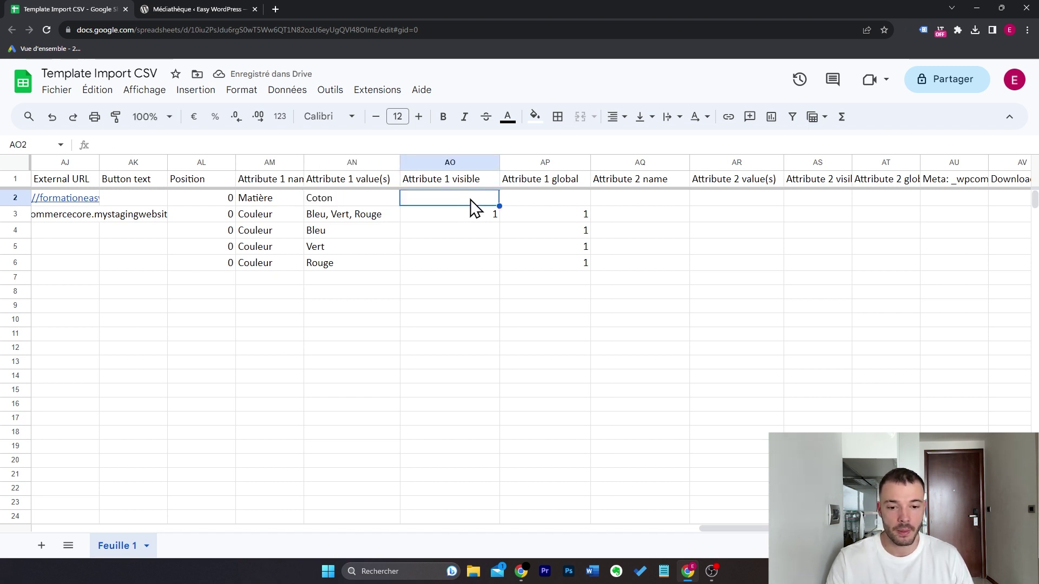
{"action": "type", "text": "1"}
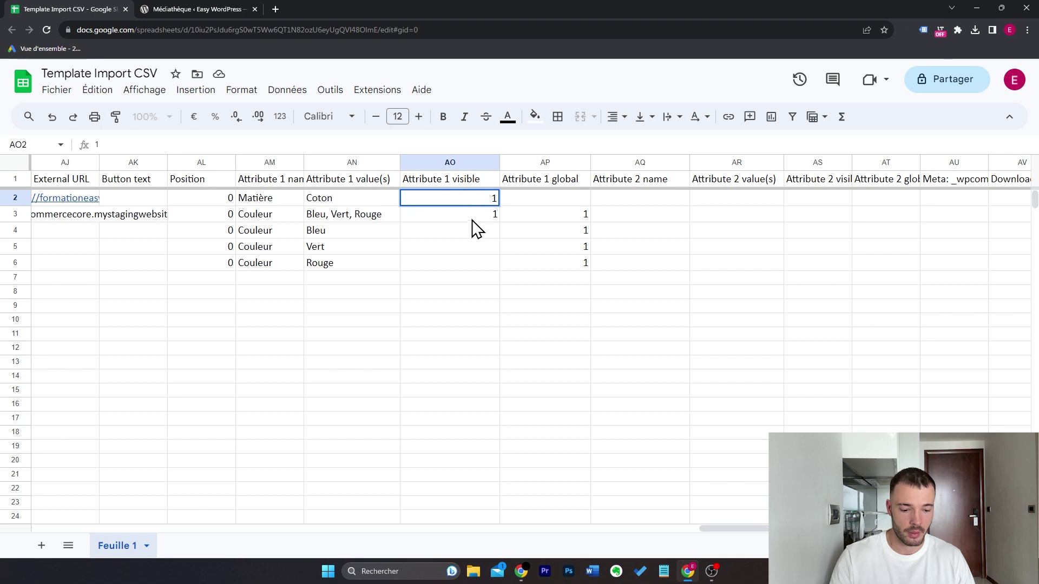
{"action": "key", "text": "Return"}
{"action": "left_click", "coordinate": [549, 203]}
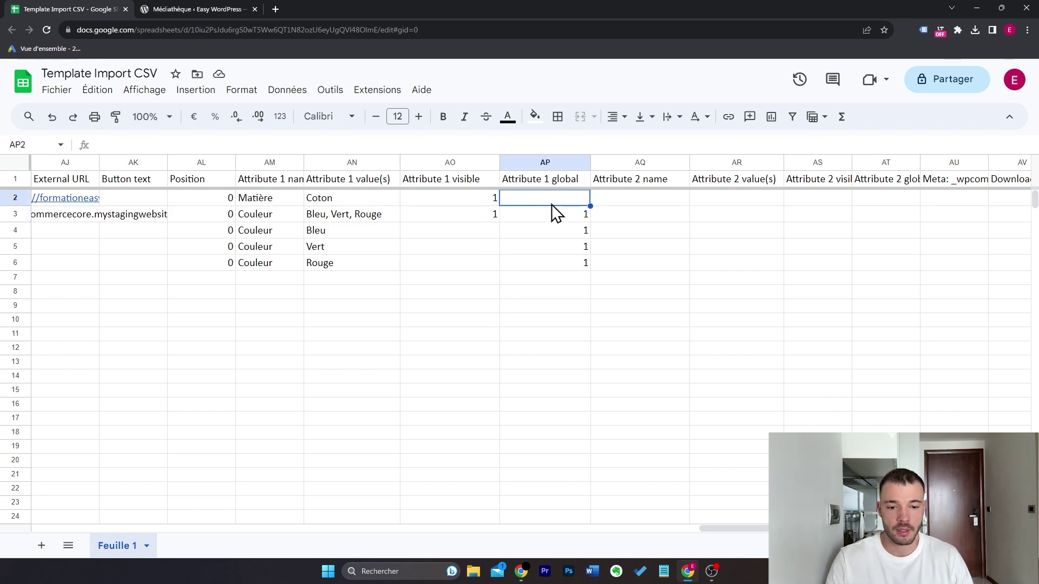
- Switch to WordPress, leave the media file details, and open the attribute settings of a new WooCommerce product
{"action": "left_click", "coordinate": [225, 9]}
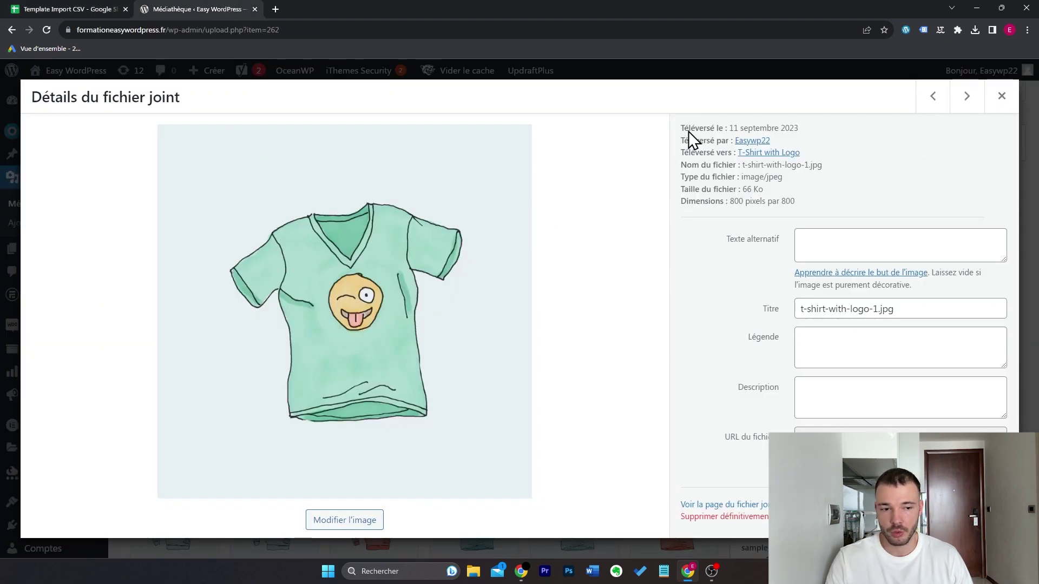
{"action": "left_click", "coordinate": [1000, 101]}
{"action": "left_click", "coordinate": [132, 369]}
{"action": "scroll", "coordinate": [615, 269], "scroll_direction": "down", "scroll_amount": 15}
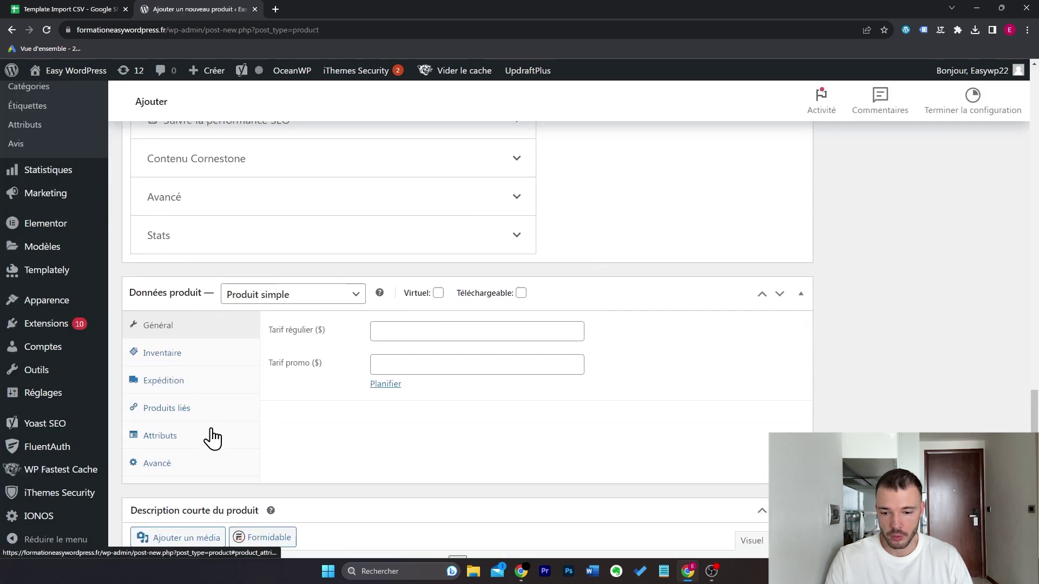
{"action": "left_click", "coordinate": [209, 441]}
{"action": "scroll", "coordinate": [555, 373], "scroll_direction": "down", "scroll_amount": 3}
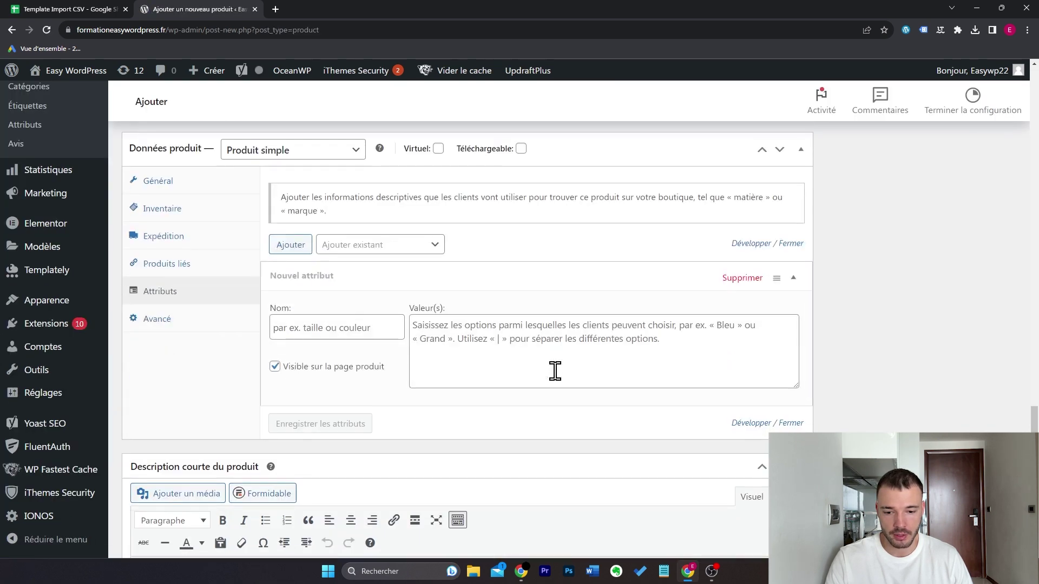
- Enter "Matière" as the new attribute's name and "Coton" as its value
{"action": "left_click", "coordinate": [389, 328]}
{"action": "type", "text": "M"}
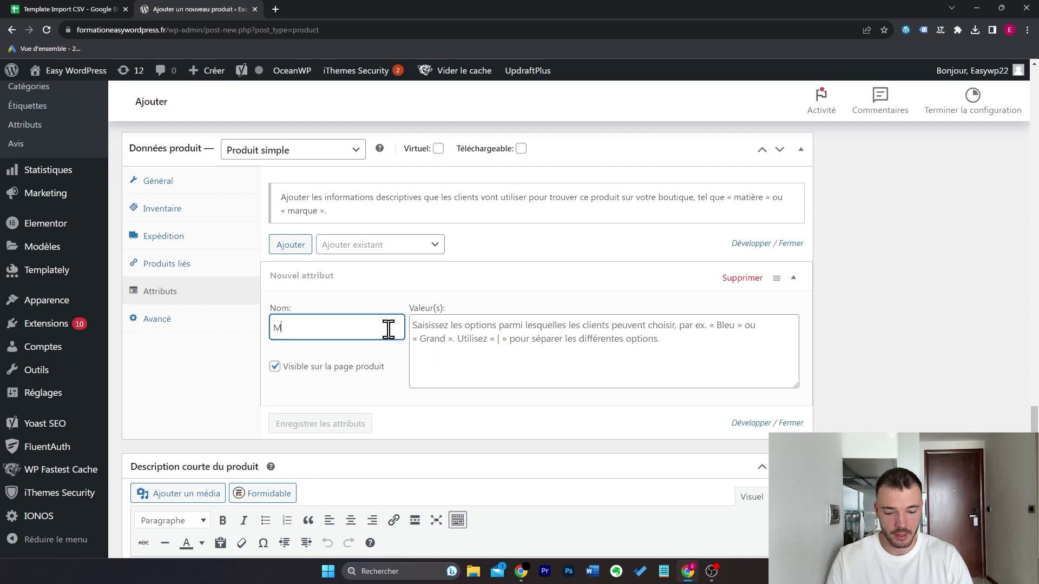
{"action": "type", "text": "atière"}
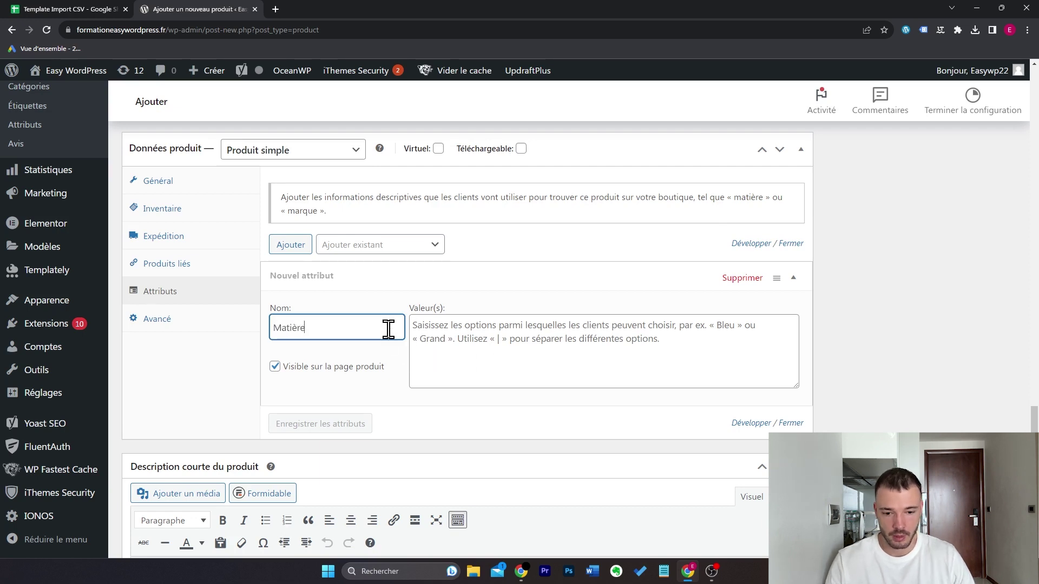
{"action": "left_click", "coordinate": [497, 338]}
{"action": "type", "text": "Coton"}
- Return to Google Sheets and check the Attribute 2 and download columns before going back to the first columns
{"action": "left_click", "coordinate": [81, 9]}
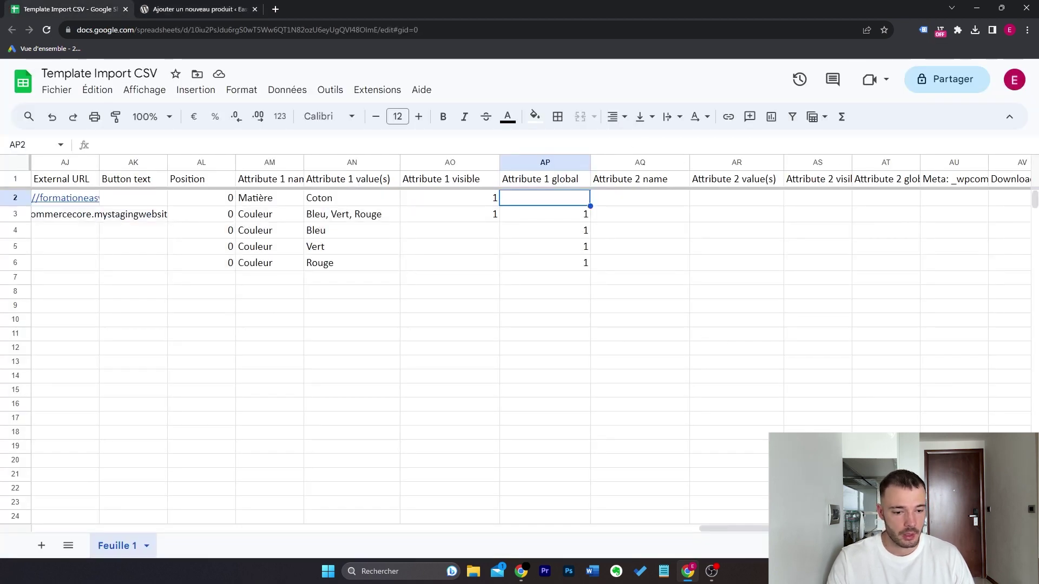
{"action": "left_click", "coordinate": [655, 203]}
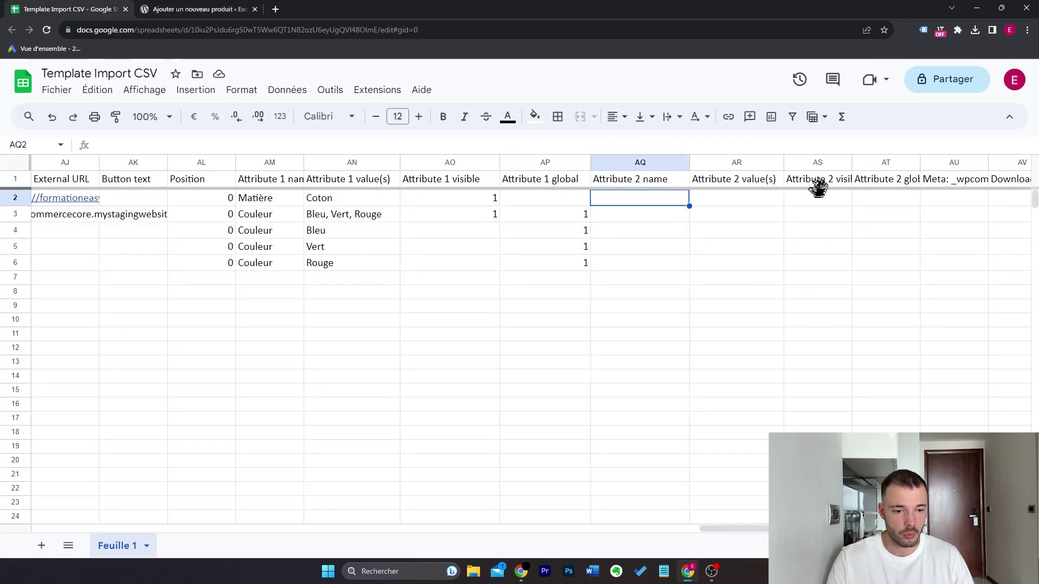
{"action": "scroll", "coordinate": [585, 234], "scroll_direction": "right", "scroll_amount": 4}
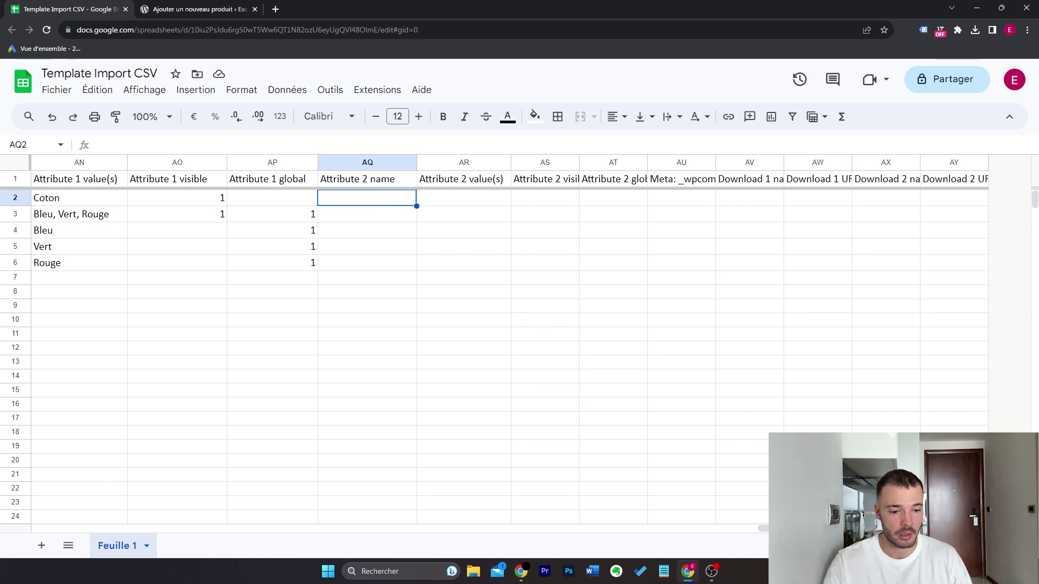
{"action": "left_click_drag", "start_coordinate": [881, 528], "coordinate": [122, 525]}
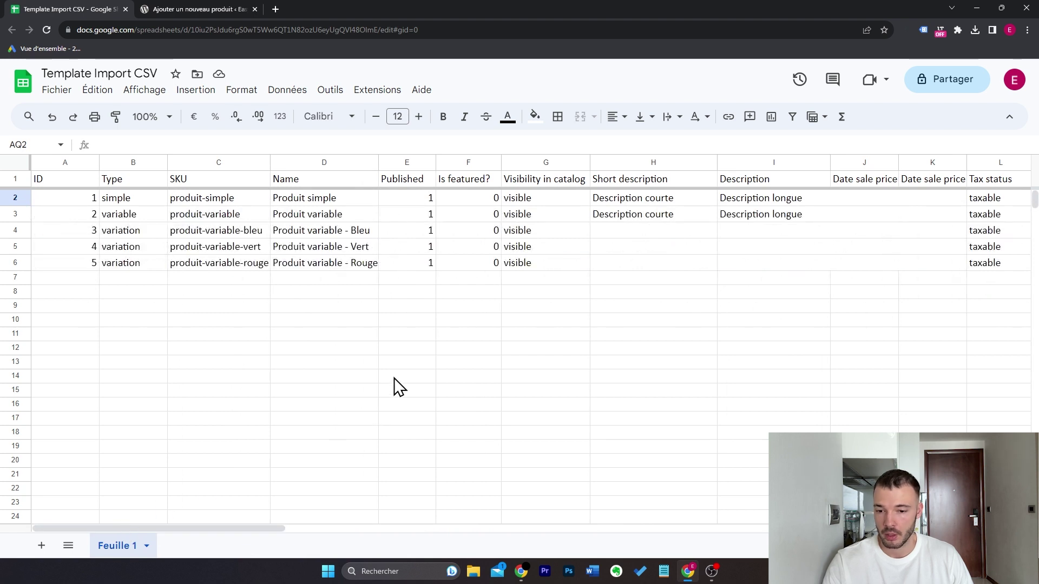
- Review the Type, SKU and Name entries of the variable product and its variations
{"action": "left_click", "coordinate": [135, 218]}
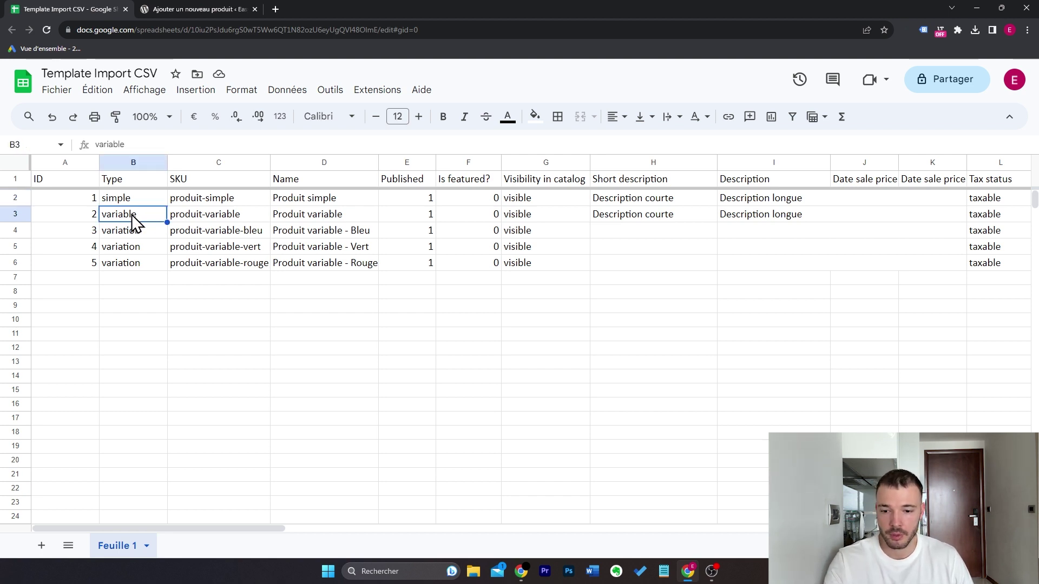
{"action": "left_click", "coordinate": [234, 219]}
{"action": "left_click", "coordinate": [313, 218]}
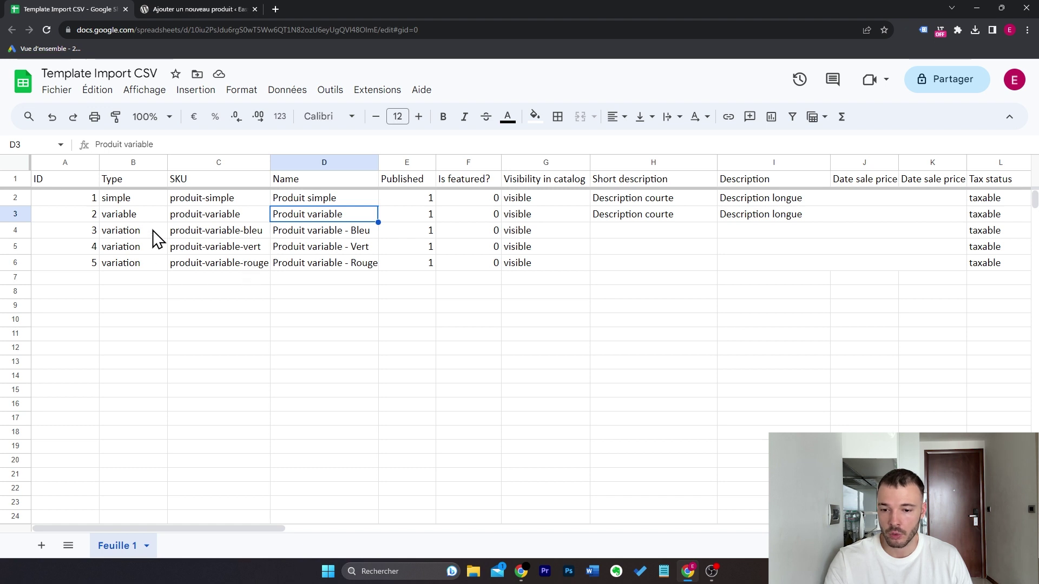
{"action": "left_click_drag", "start_coordinate": [153, 233], "coordinate": [148, 265]}
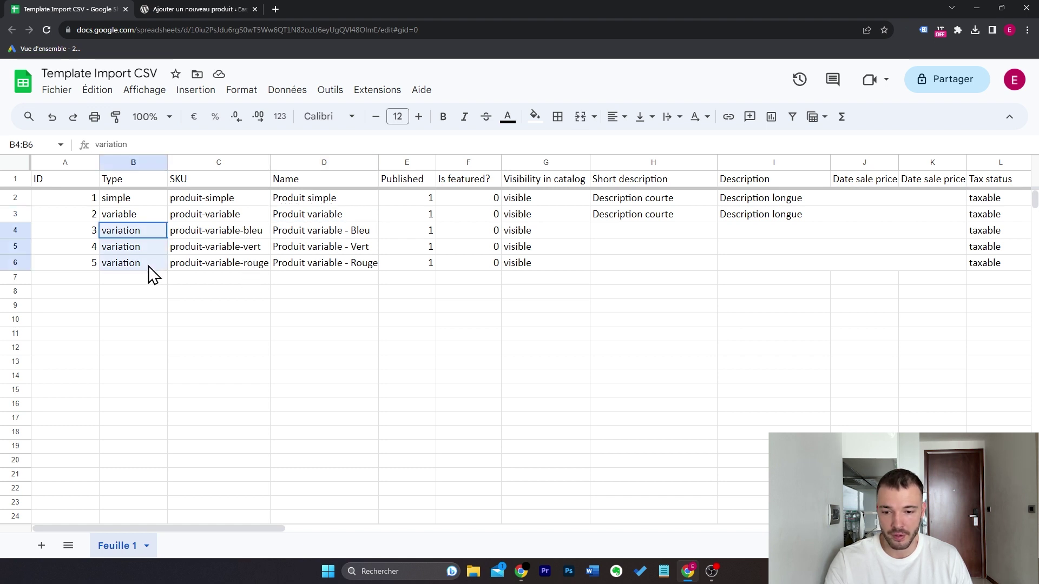
{"action": "left_click", "coordinate": [242, 230]}
{"action": "left_click", "coordinate": [201, 217]}
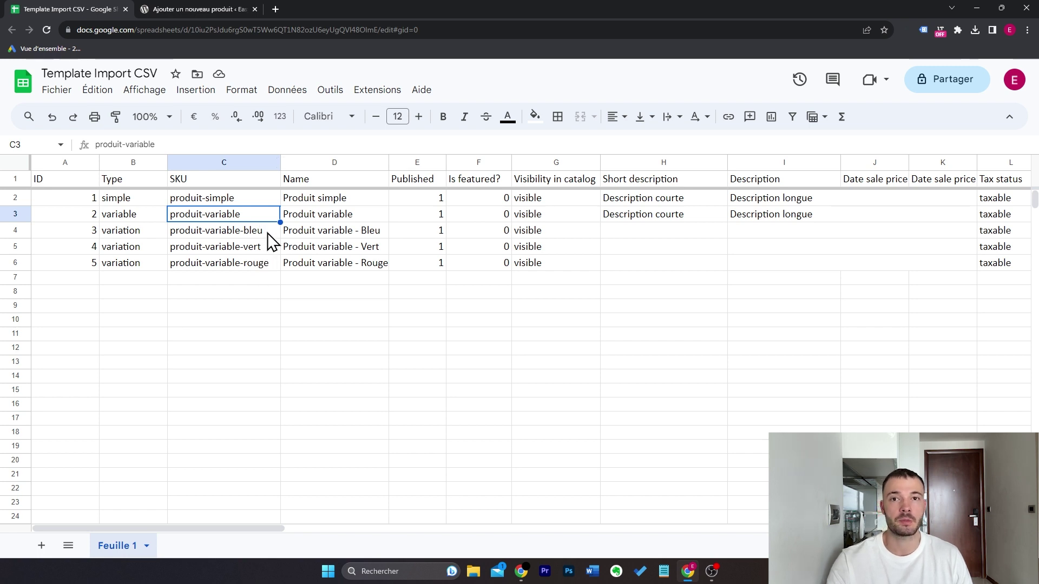
- Examine the colour suffix in the blue variation's name without changing the cell
{"action": "left_click", "coordinate": [368, 232]}
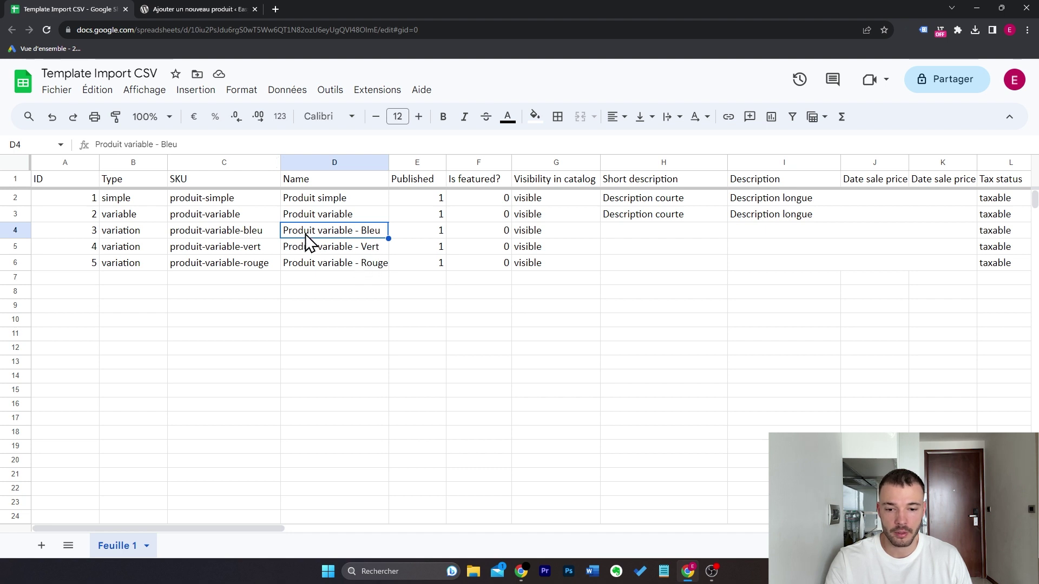
{"action": "double_click", "coordinate": [377, 233]}
{"action": "left_click_drag", "start_coordinate": [377, 233], "coordinate": [362, 235]}
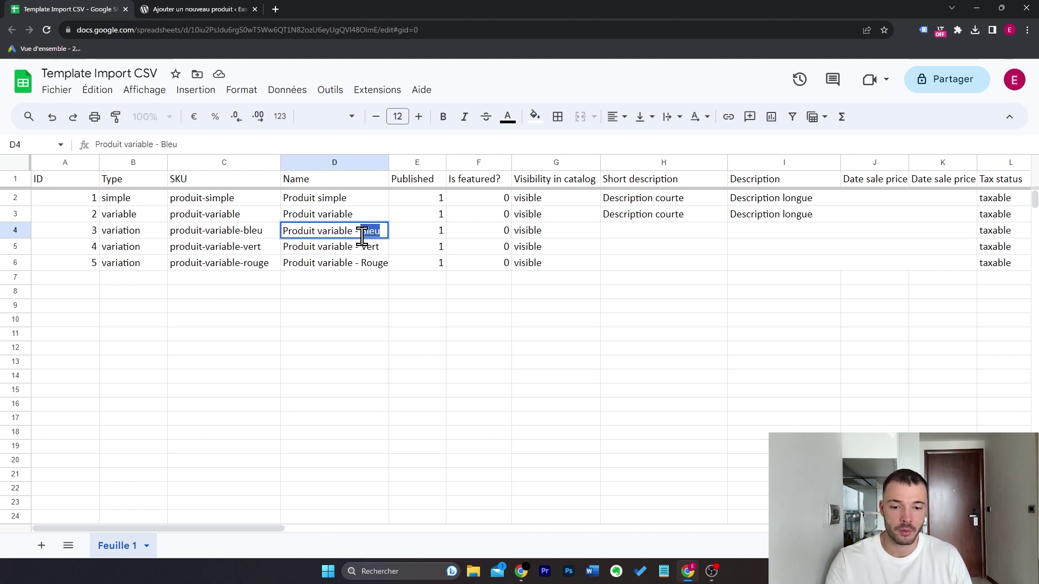
{"action": "left_click", "coordinate": [371, 250]}
{"action": "left_click", "coordinate": [373, 234]}
{"action": "double_click", "coordinate": [373, 235]}
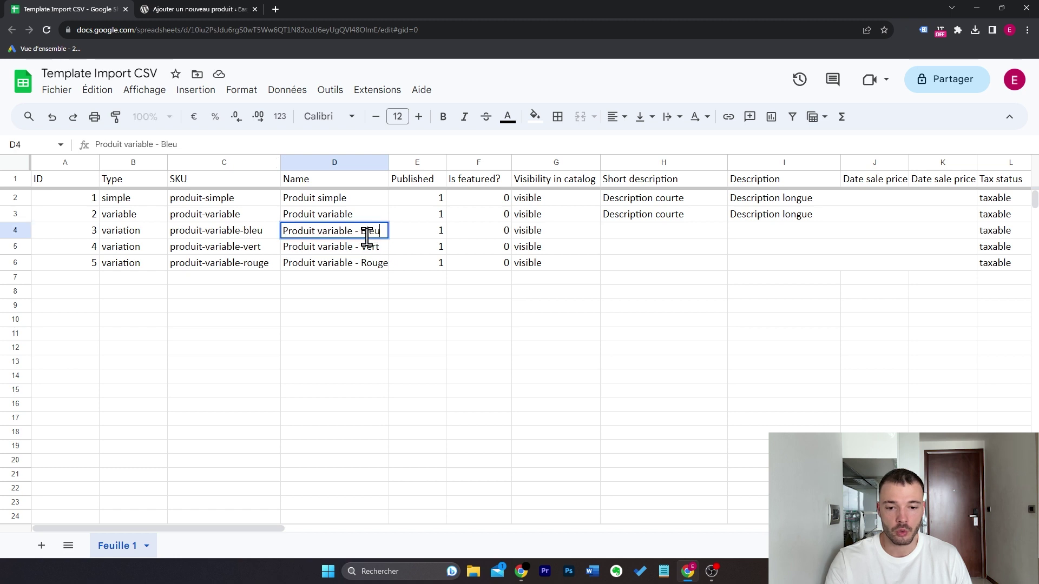
{"action": "left_click_drag", "start_coordinate": [363, 234], "coordinate": [379, 234]}
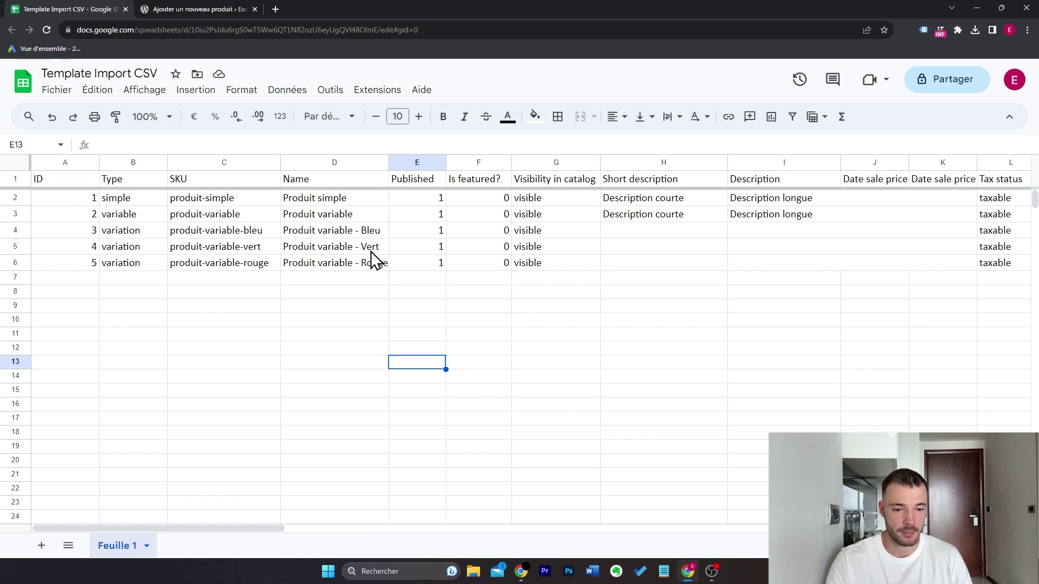
- Compare the Stock cells of the variable product and its variations, and check the variations' regular prices
{"action": "left_click_drag", "start_coordinate": [274, 524], "coordinate": [494, 527]}
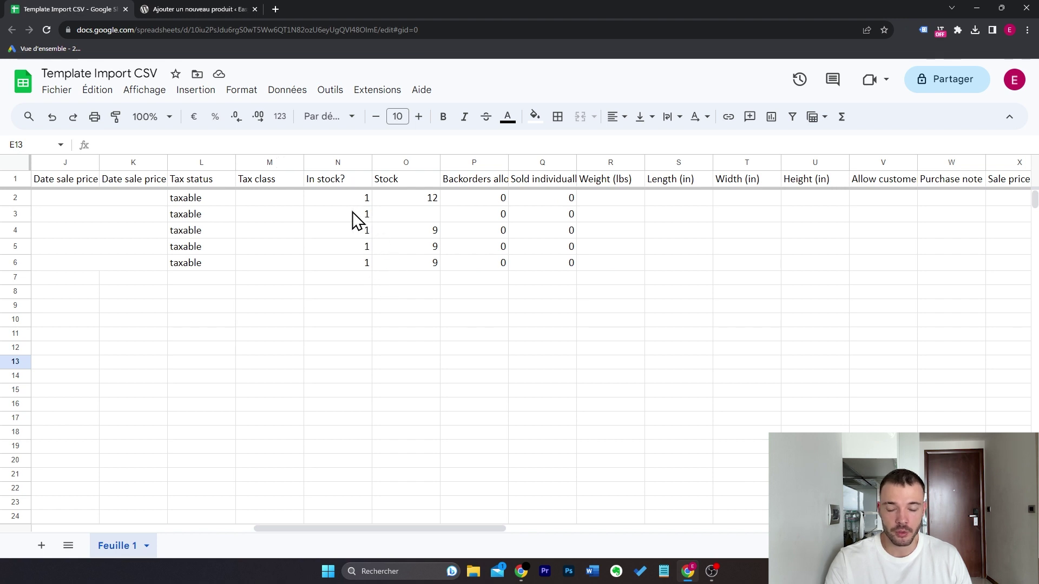
{"action": "left_click", "coordinate": [413, 216]}
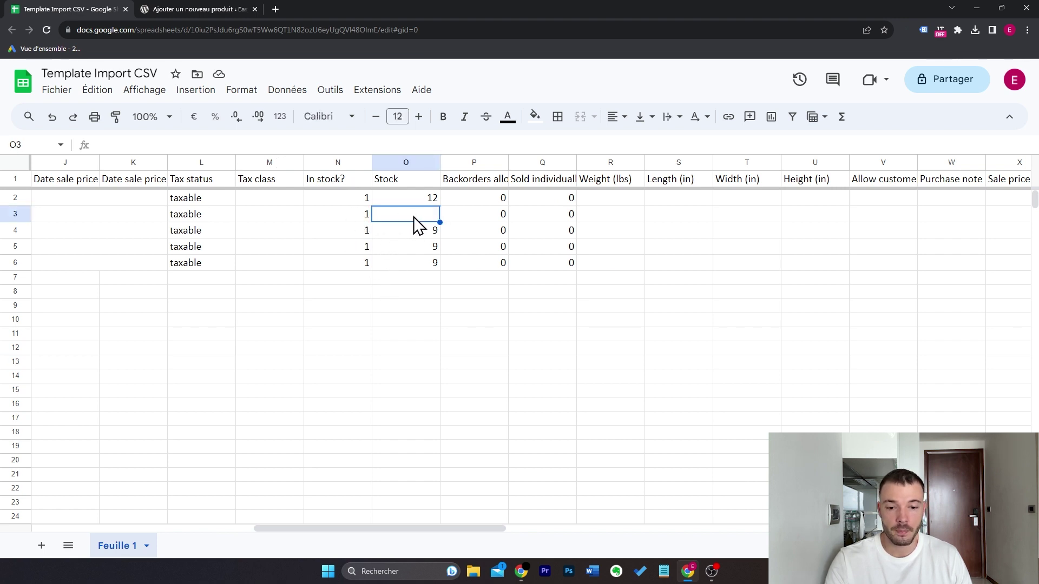
{"action": "left_click", "coordinate": [426, 233]}
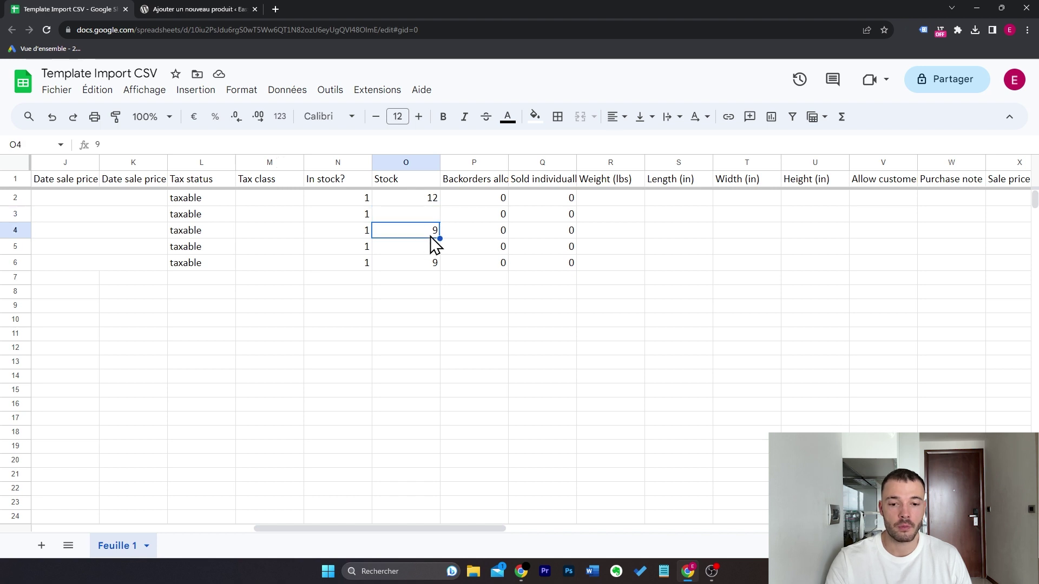
{"action": "left_click", "coordinate": [422, 265], "text": "shift"}
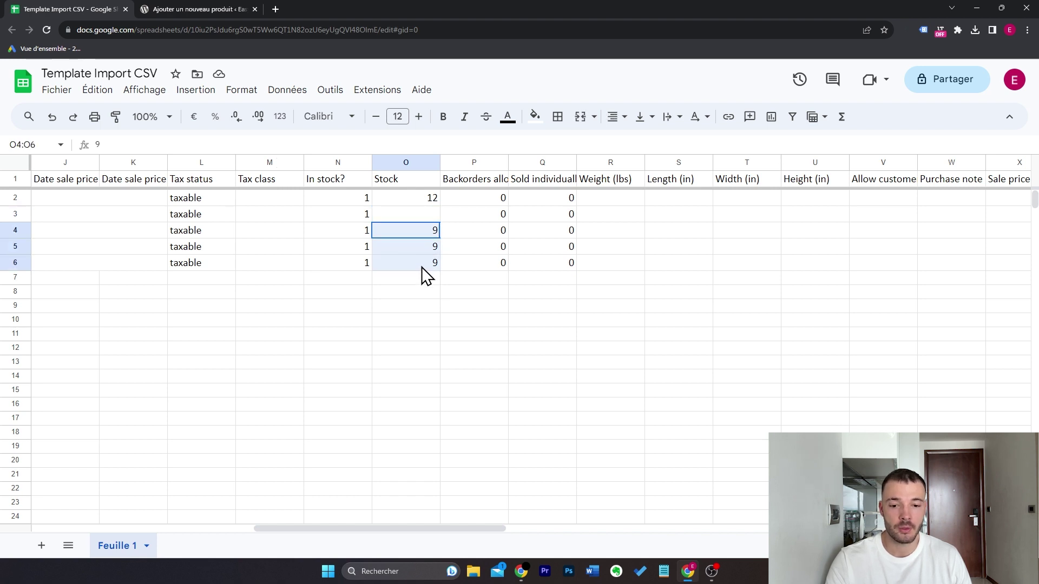
{"action": "left_click", "coordinate": [425, 217]}
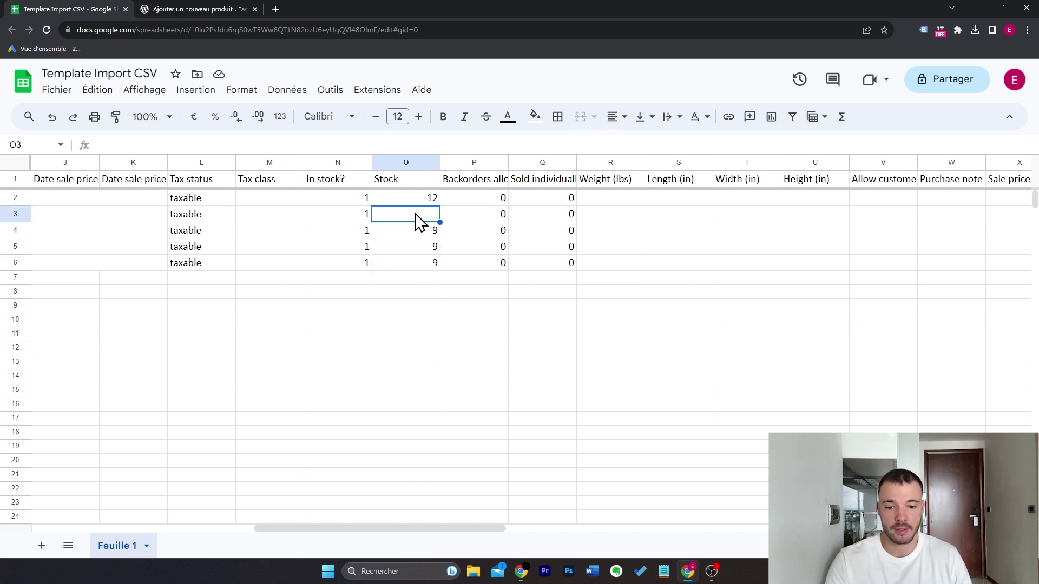
{"action": "left_click_drag", "start_coordinate": [430, 239], "coordinate": [433, 268]}
{"action": "left_click_drag", "start_coordinate": [495, 528], "coordinate": [636, 528]}
{"action": "left_click_drag", "start_coordinate": [500, 234], "coordinate": [494, 264]}
- Inspect the Images cells of the variable product and of its blue and red variations
{"action": "scroll", "coordinate": [494, 265], "scroll_direction": "right", "scroll_amount": 6}
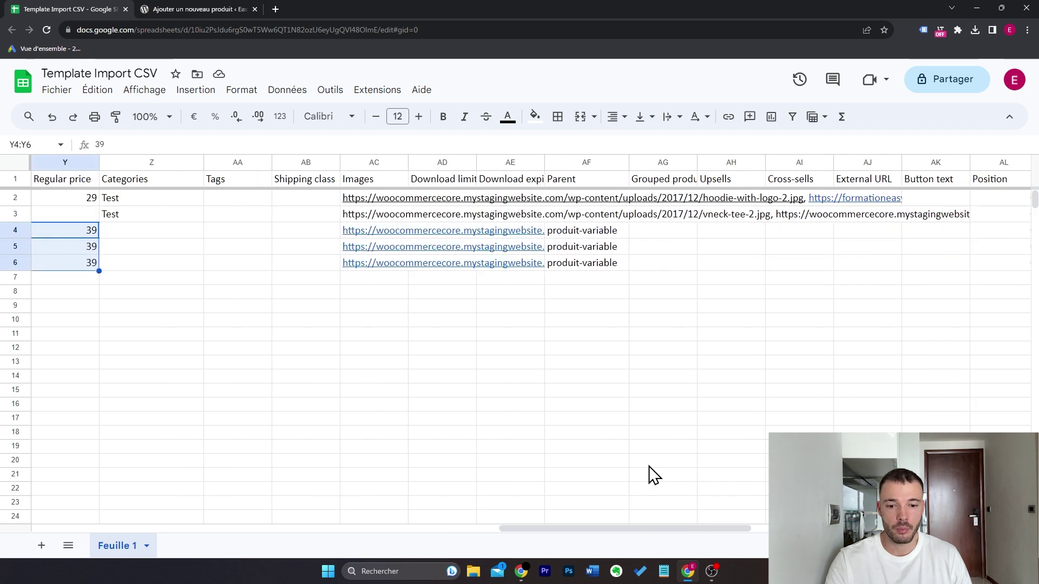
{"action": "left_click", "coordinate": [396, 215]}
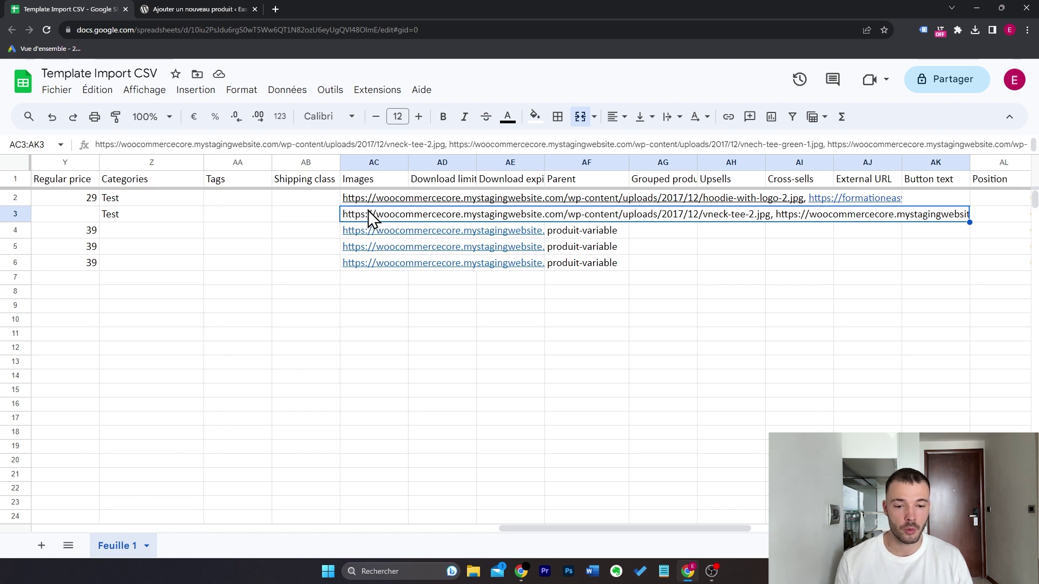
{"action": "left_click", "coordinate": [344, 263]}
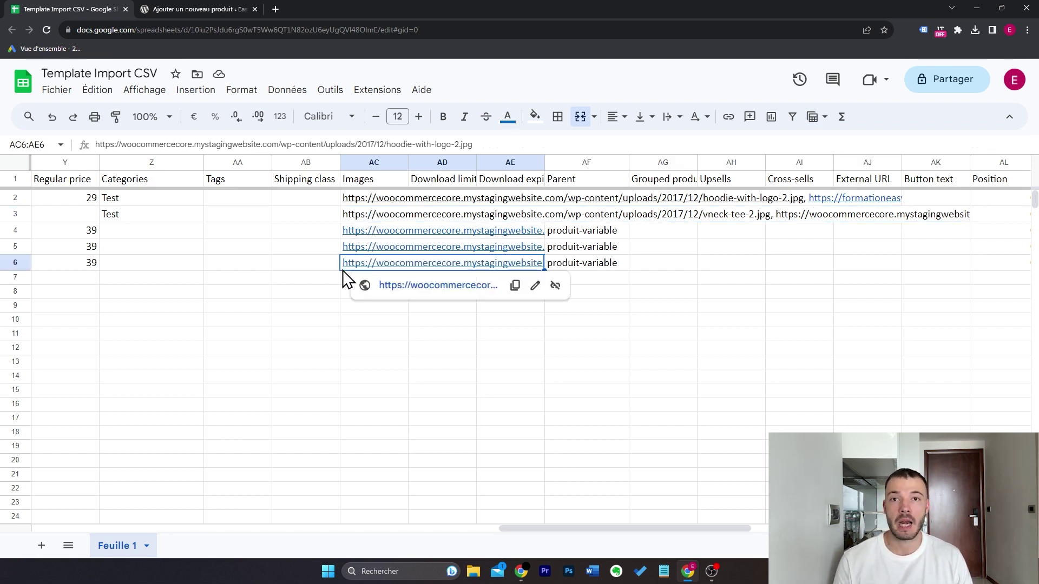
{"action": "left_click", "coordinate": [387, 230]}
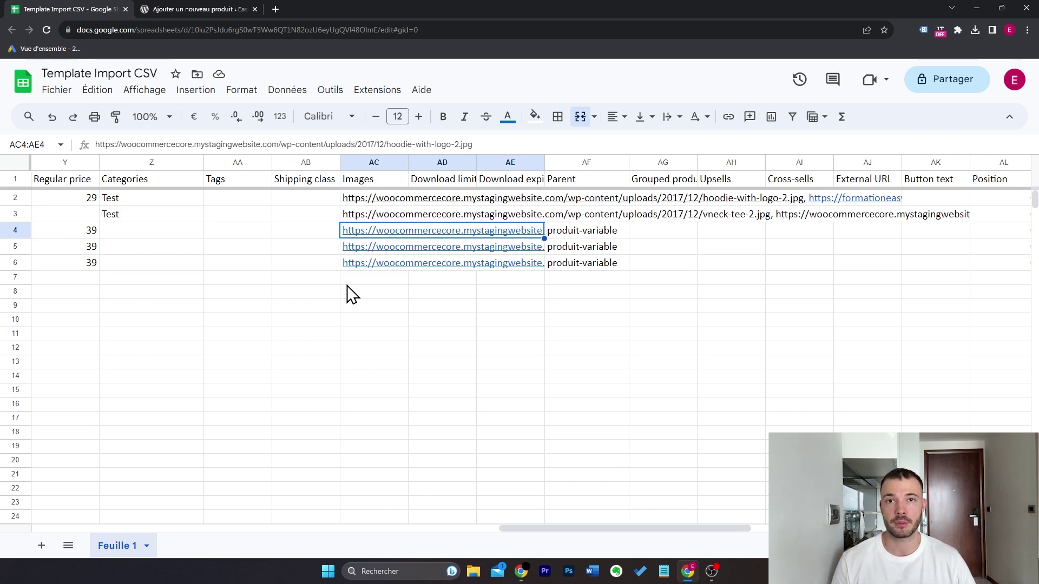
- Examine the Parent column for the three variations and compare its entries with the variable product's SKU
{"action": "left_click", "coordinate": [619, 234]}
{"action": "left_click", "coordinate": [603, 161]}
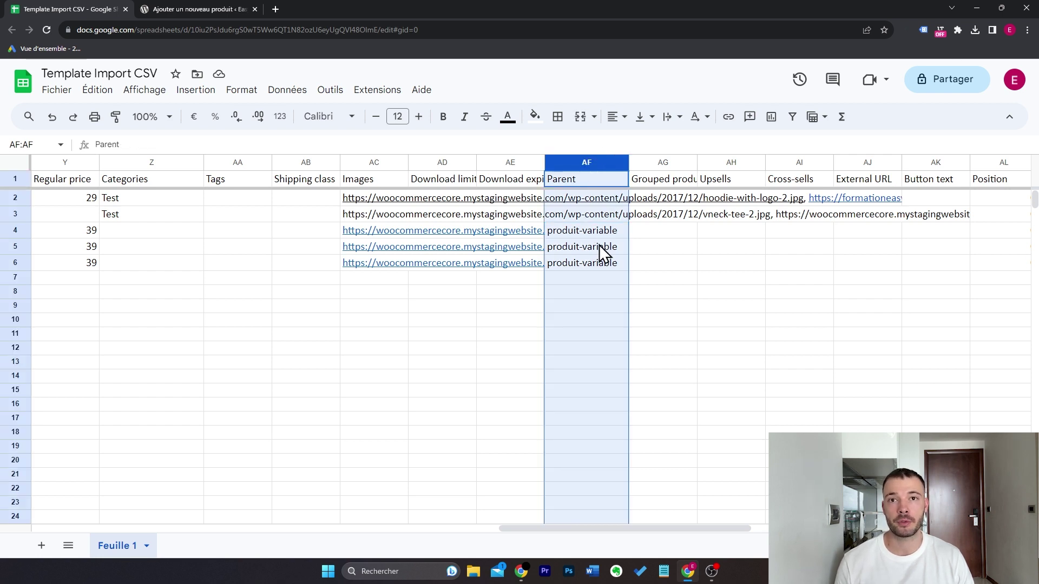
{"action": "left_click", "coordinate": [609, 233]}
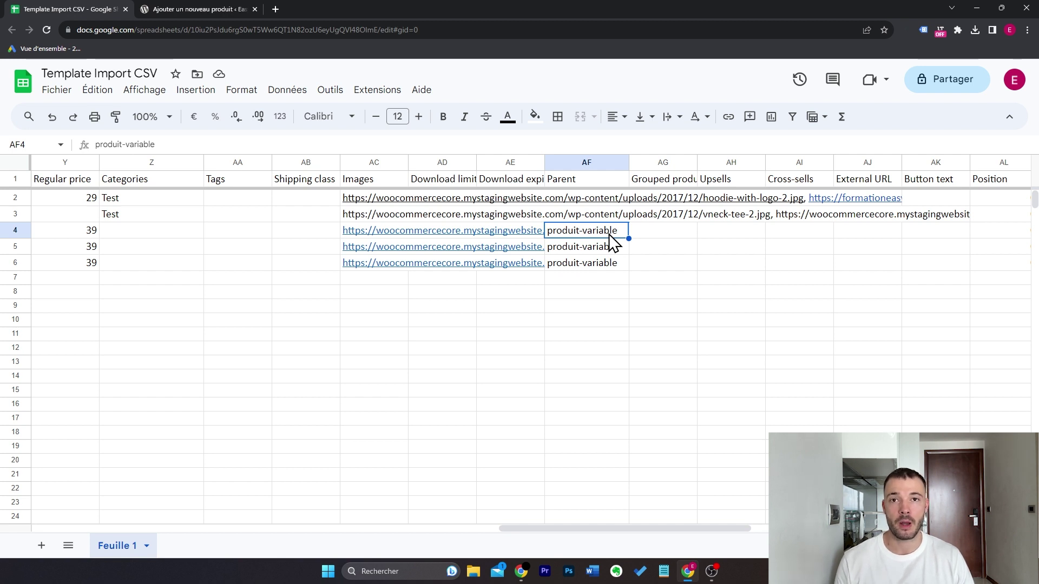
{"action": "left_click", "coordinate": [15, 214]}
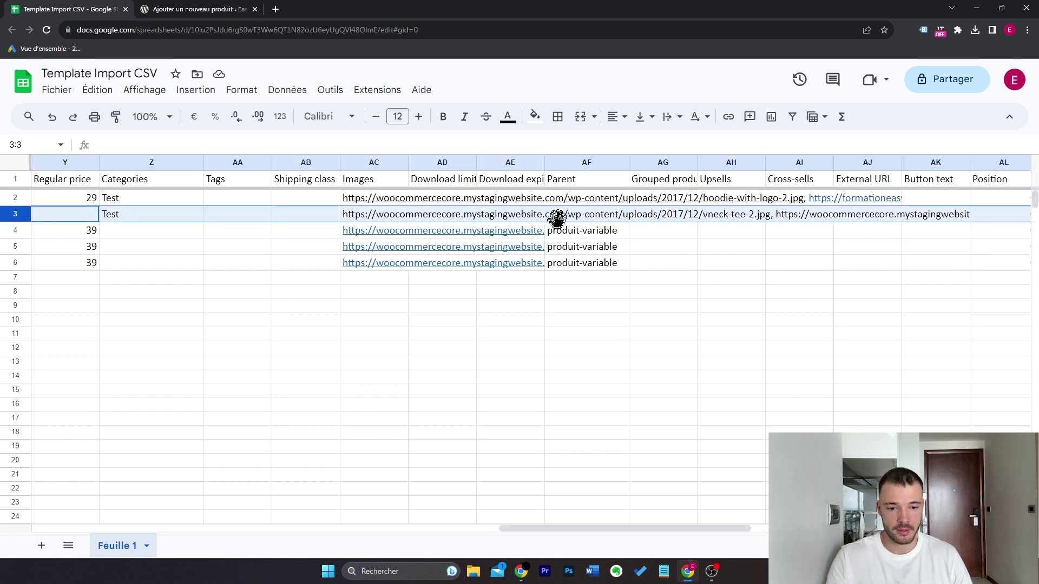
{"action": "left_click_drag", "start_coordinate": [13, 230], "coordinate": [12, 261]}
{"action": "left_click", "coordinate": [612, 227]}
{"action": "left_click_drag", "start_coordinate": [611, 230], "coordinate": [607, 266]}
{"action": "left_click_drag", "start_coordinate": [679, 527], "coordinate": [203, 560]}
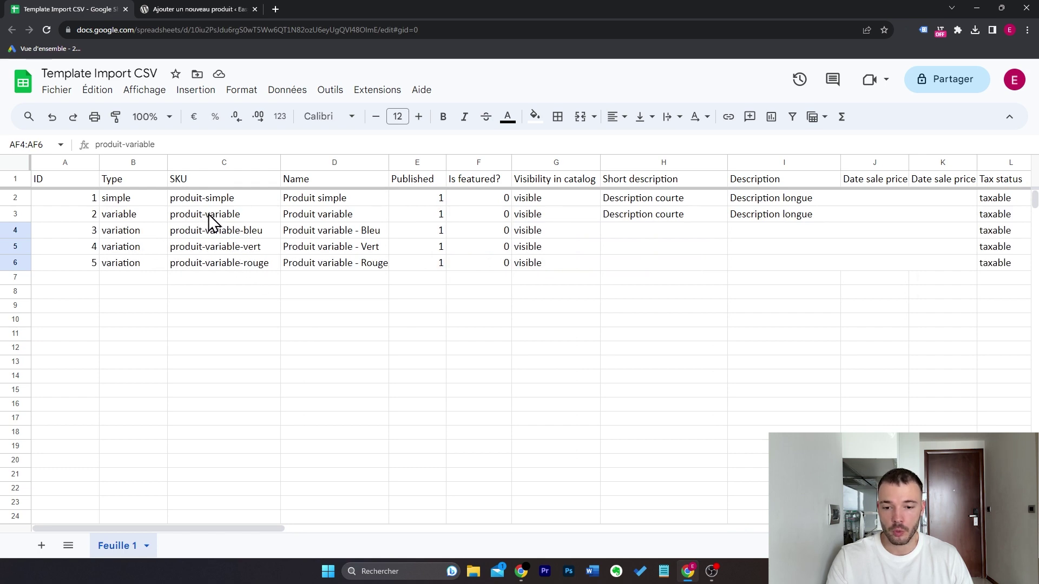
{"action": "left_click_drag", "start_coordinate": [255, 529], "coordinate": [727, 511]}
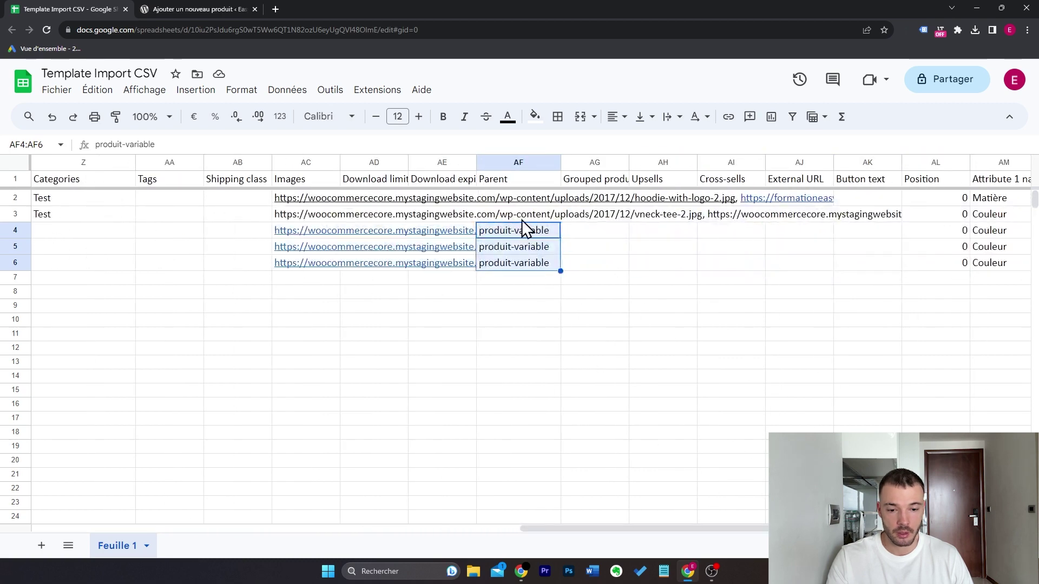
- Compare the Attribute 1 name and Attribute 1 value(s) cells of the variable product with those of its three variations
{"action": "left_click_drag", "start_coordinate": [647, 528], "coordinate": [767, 530]}
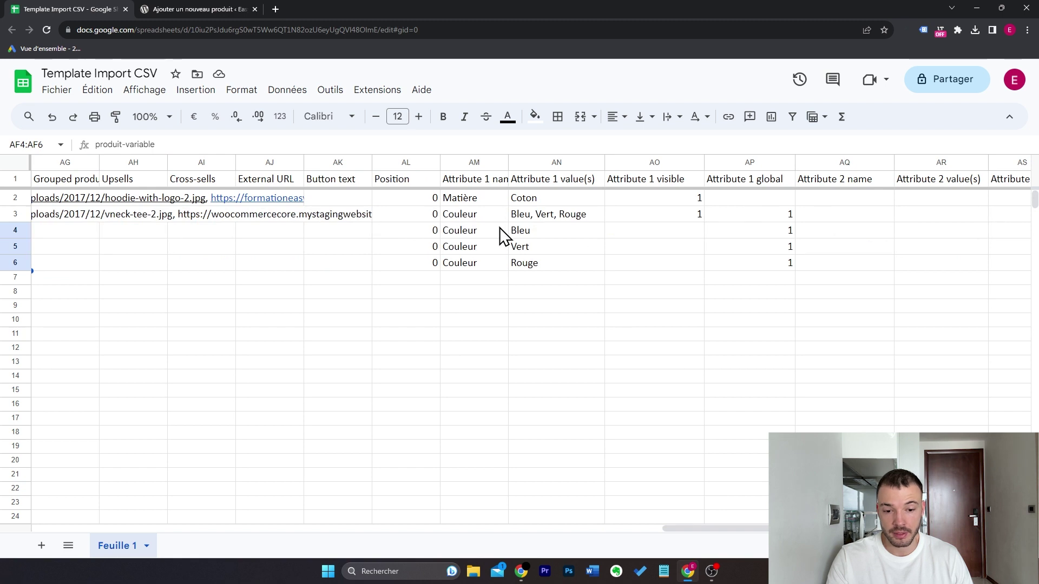
{"action": "left_click_drag", "start_coordinate": [495, 217], "coordinate": [495, 265]}
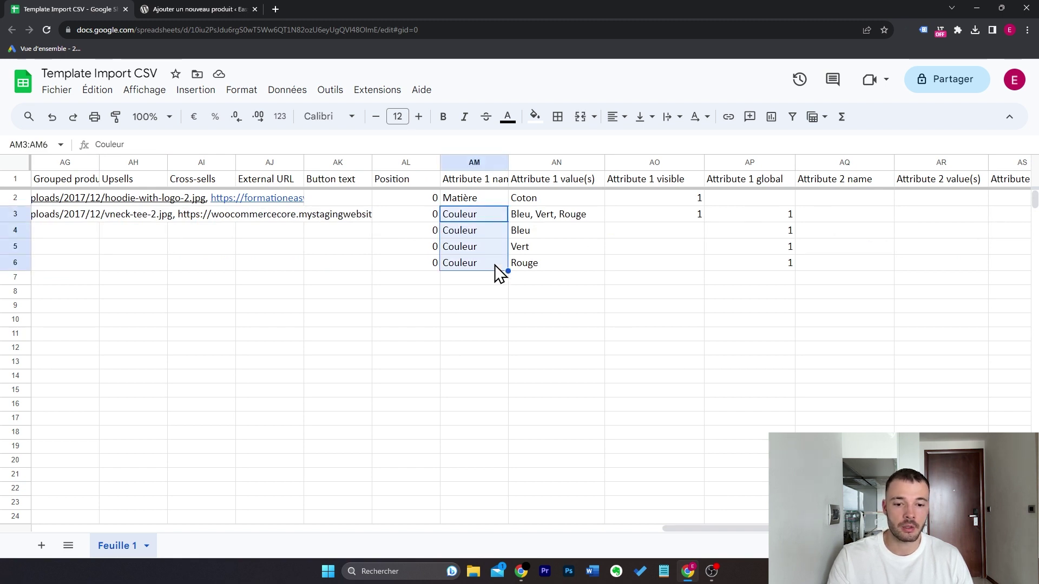
{"action": "left_click", "coordinate": [491, 216]}
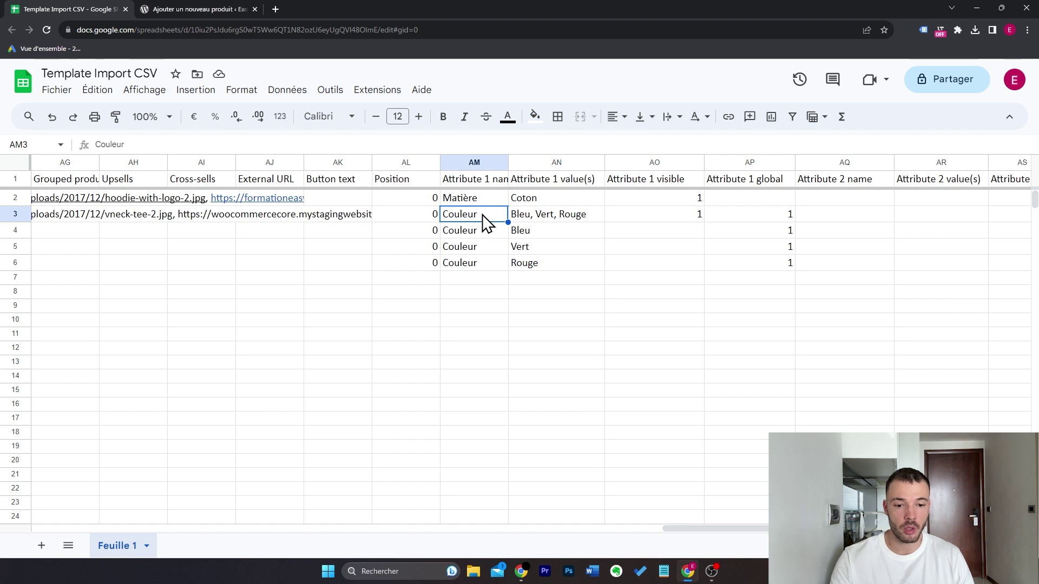
{"action": "double_click", "coordinate": [511, 216]}
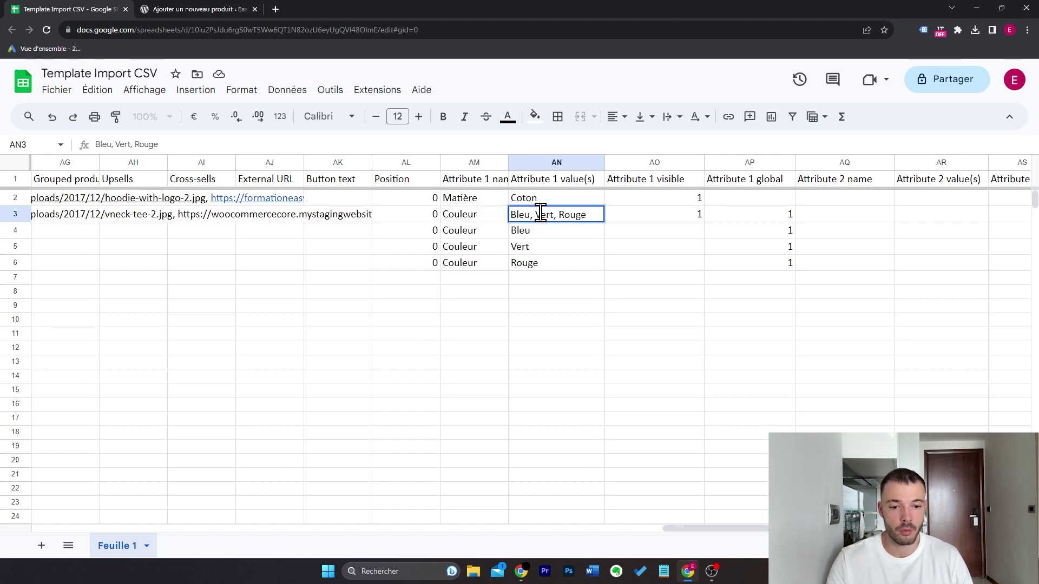
{"action": "left_click_drag", "start_coordinate": [585, 232], "coordinate": [565, 263]}
{"action": "left_click", "coordinate": [562, 231]}
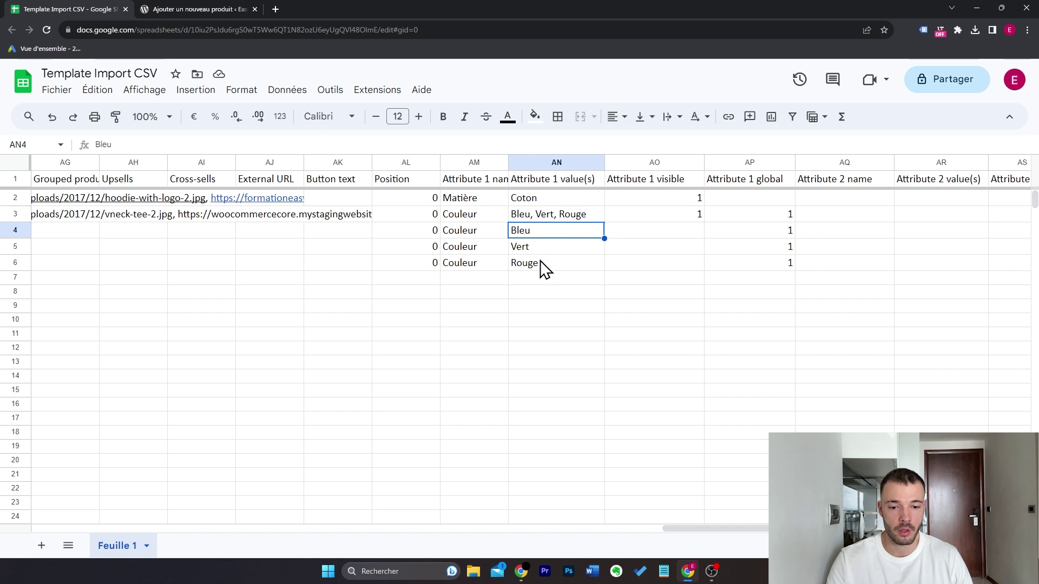
{"action": "key", "text": "Up"}
{"action": "scroll", "coordinate": [684, 234], "scroll_direction": "right", "scroll_amount": 1}
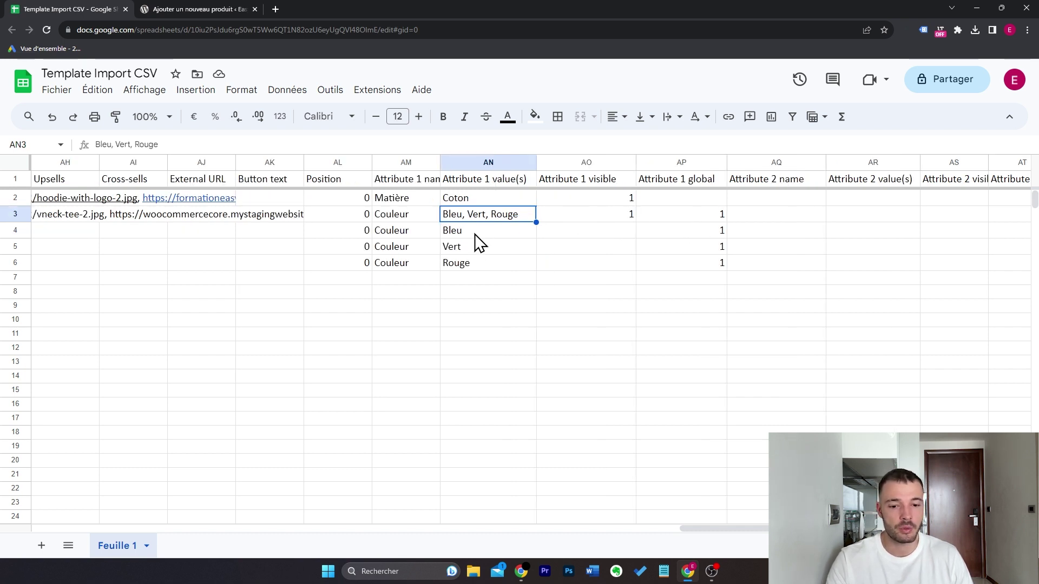
- Examine the Attribute 1 global cells AP3:AP6 for the variable product and its variations
{"action": "key", "text": "Right"}
{"action": "key", "text": "Right"}
{"action": "key", "text": "shift+Down"}
{"action": "key", "text": "shift+Down"}
{"action": "key", "text": "shift+Down"}
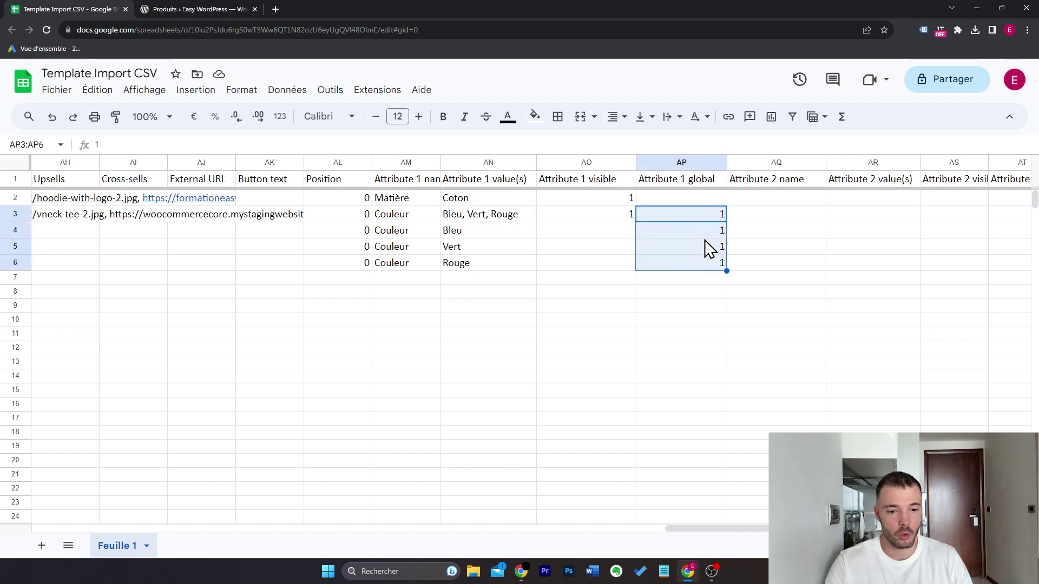
- Check the Couleur attribute and its terms on the WordPress product attributes page, and return to the spreadsheet
{"action": "left_click", "coordinate": [259, 8]}
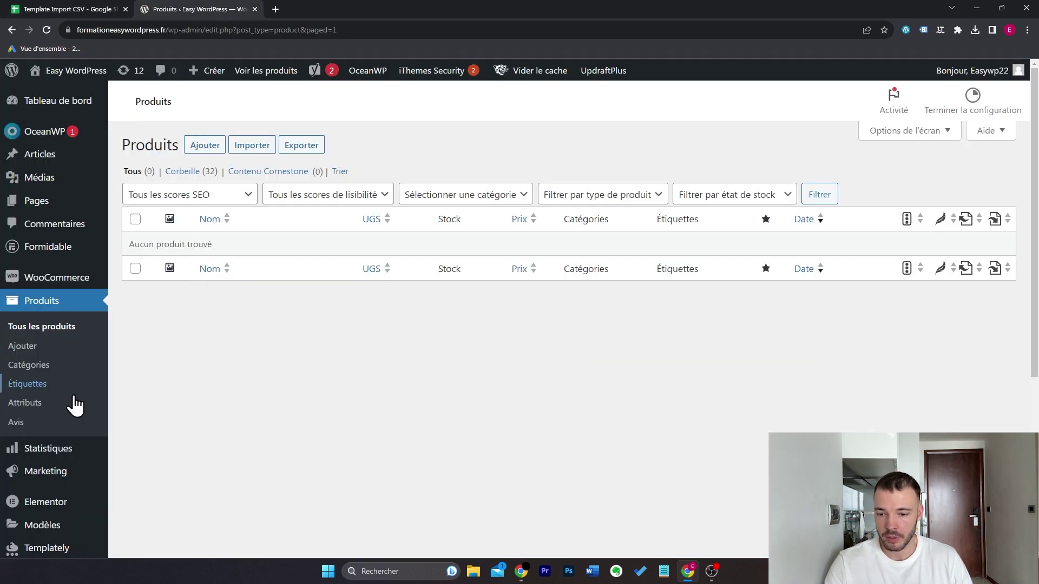
{"action": "left_click", "coordinate": [25, 407]}
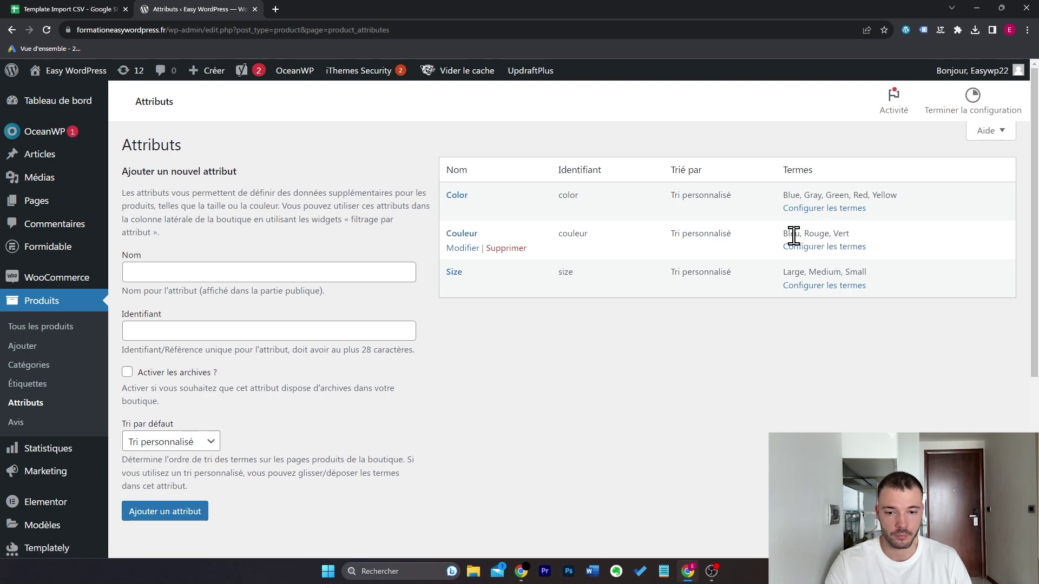
{"action": "left_click", "coordinate": [83, 8]}
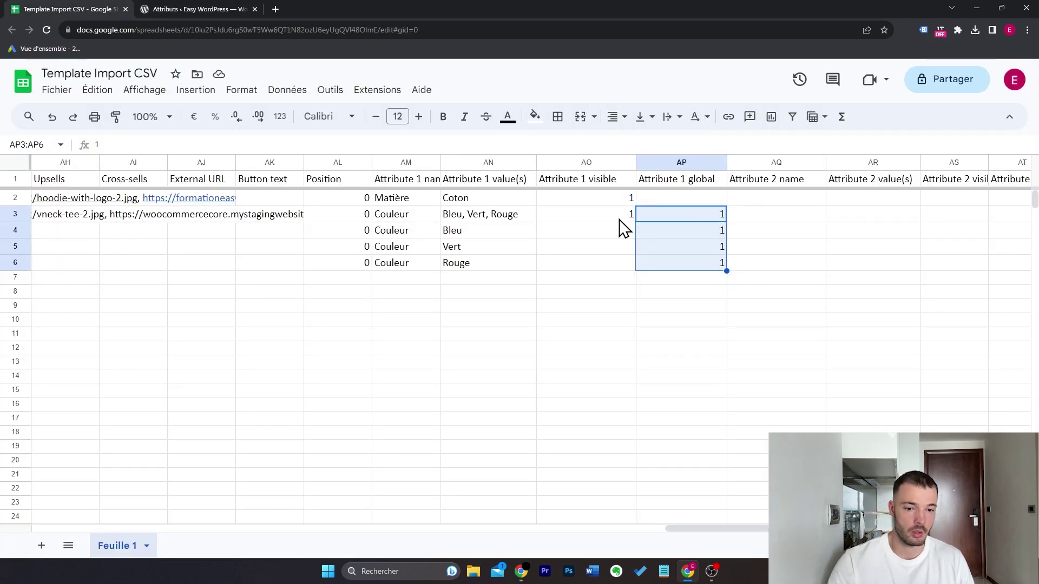
- Clear the Attribute 1 global cells of rows 3 to 6 and the variable product's Attribute 1 visible cell
{"action": "key", "text": "Delete"}
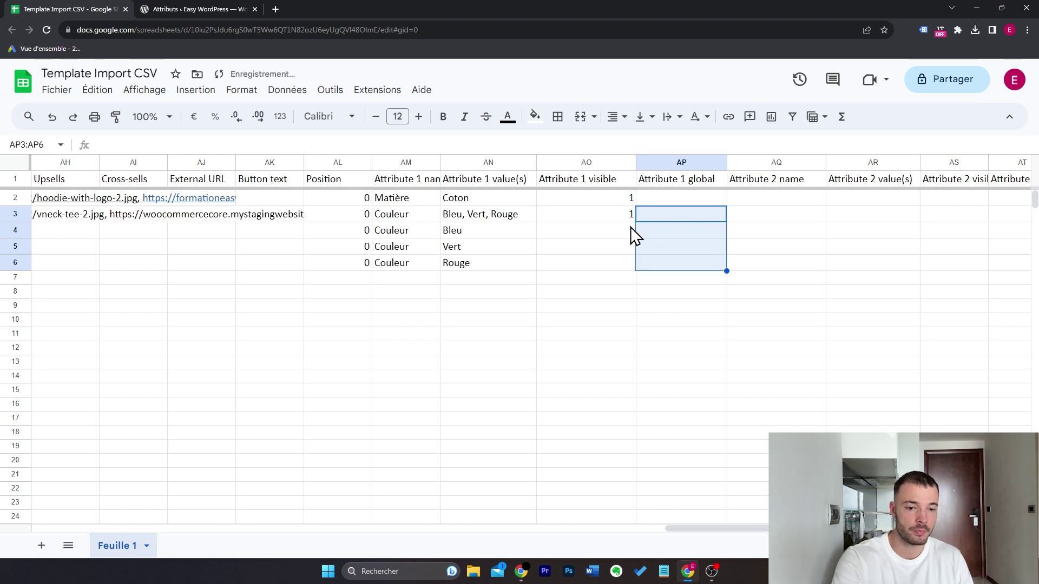
{"action": "left_click", "coordinate": [621, 219]}
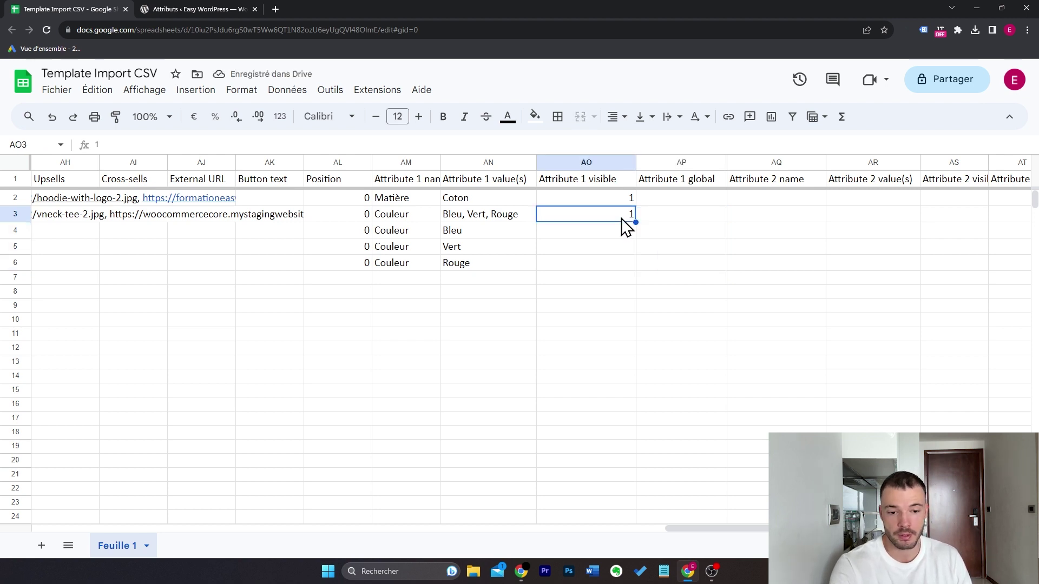
{"action": "key", "text": "Delete"}
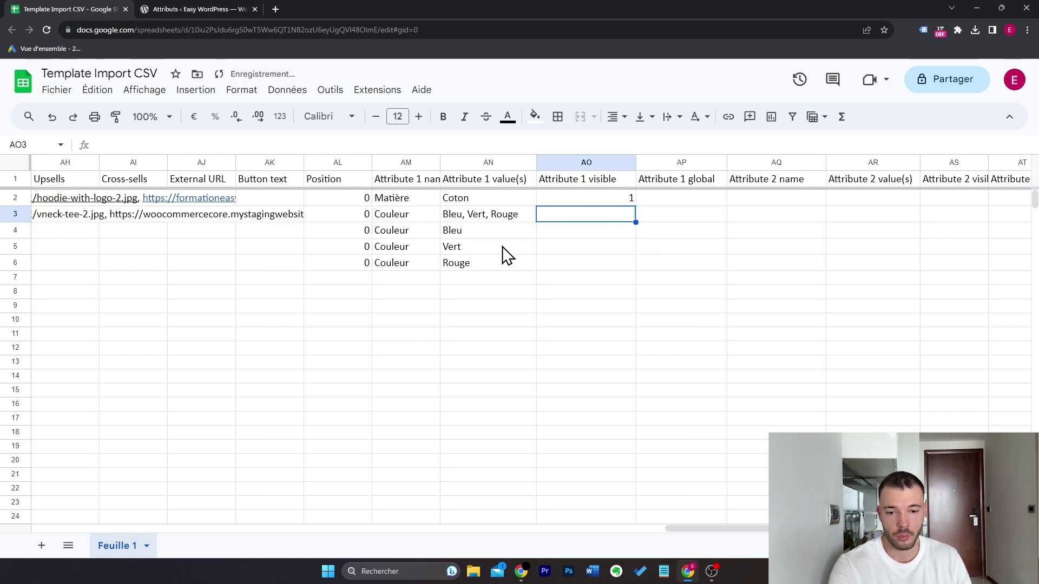
- Enter Taille as the Attribute 2 name of the variable product and fill it down to its three variations
{"action": "key", "text": "Right"}
{"action": "scroll", "coordinate": [393, 236], "scroll_direction": "right", "scroll_amount": 2}
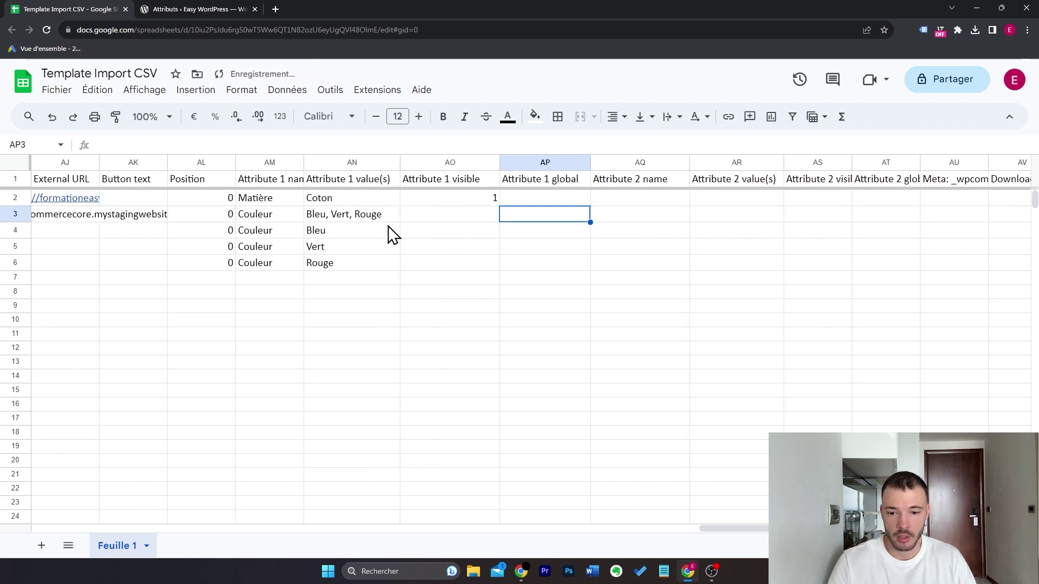
{"action": "left_click", "coordinate": [657, 219]}
{"action": "type", "text": "Taille"}
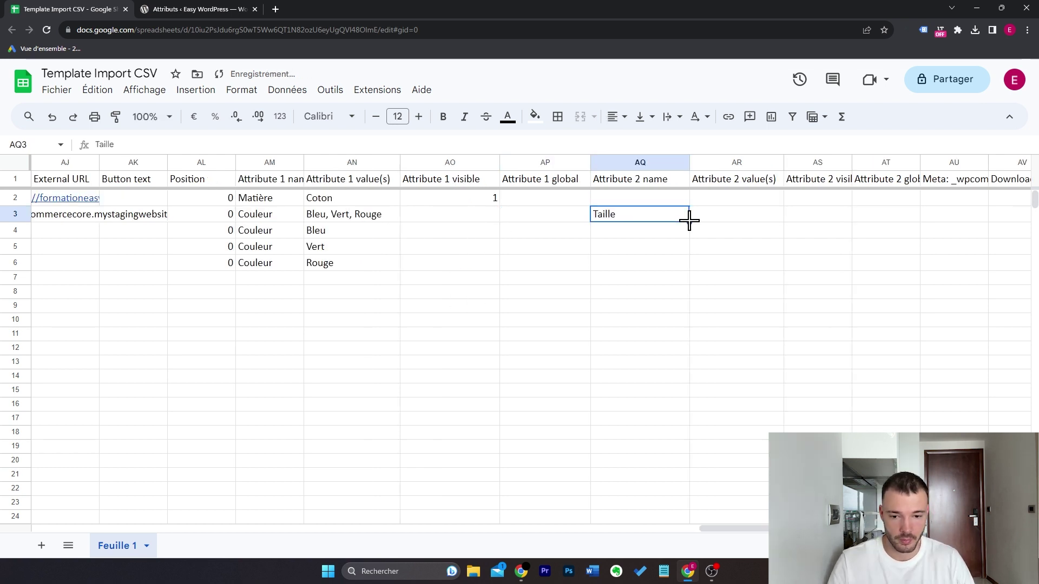
{"action": "left_click_drag", "start_coordinate": [690, 222], "coordinate": [683, 271]}
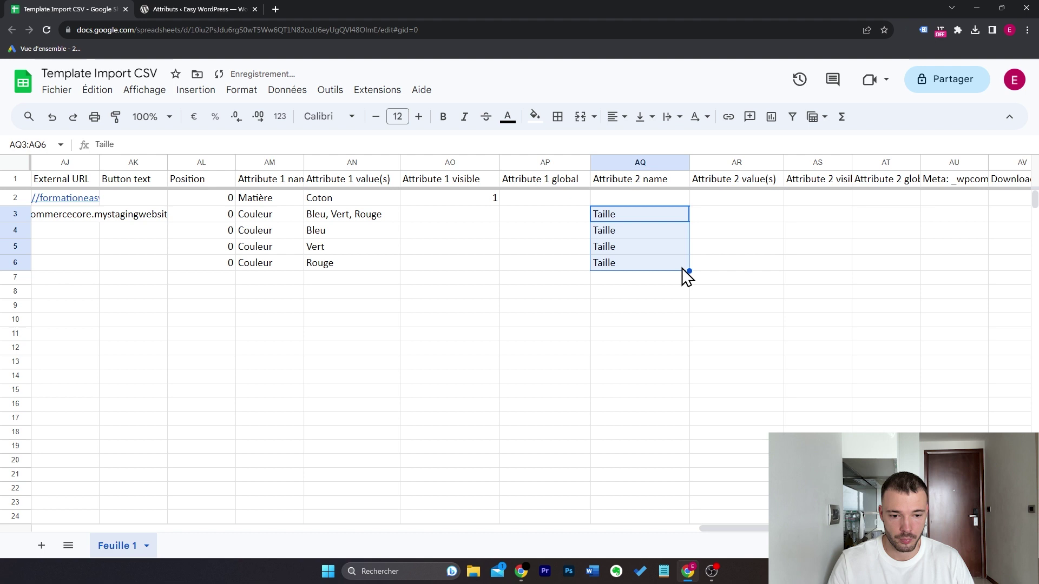
- Enter S, M, L as the variable product's Attribute 2 value(s)
{"action": "left_click", "coordinate": [737, 226]}
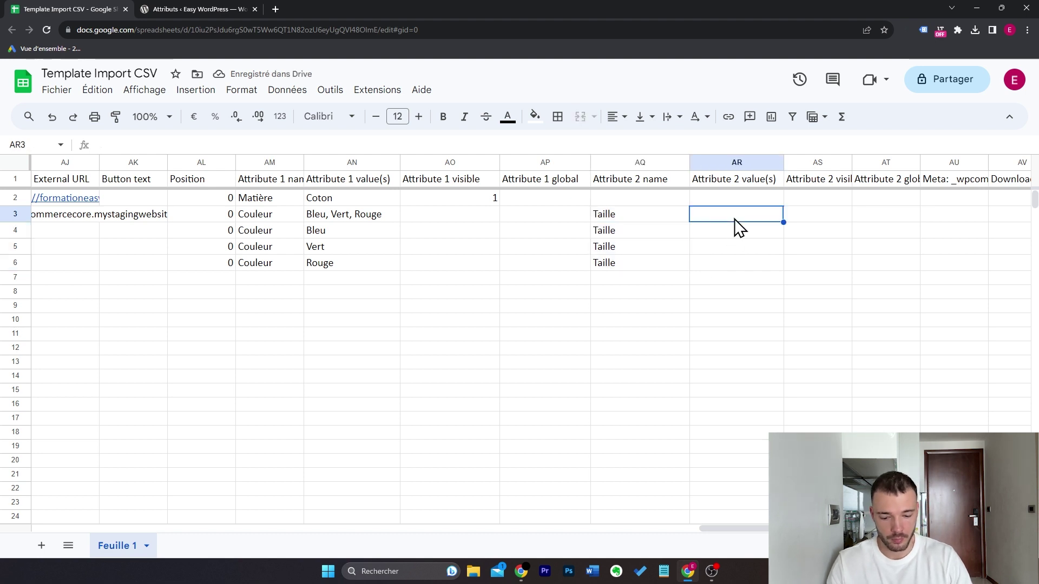
{"action": "type", "text": "S, M, L"}
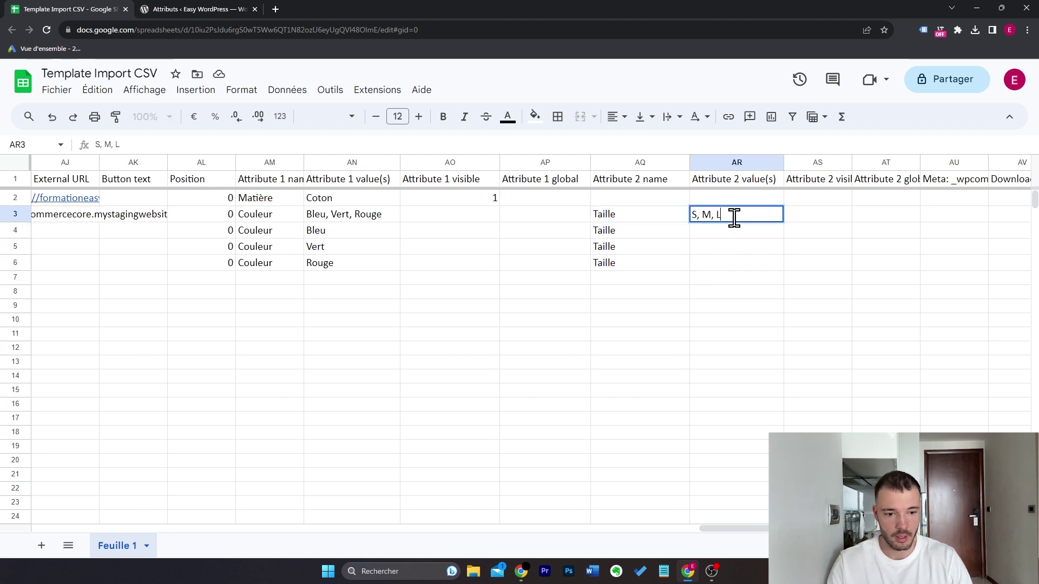
{"action": "key", "text": "Return"}
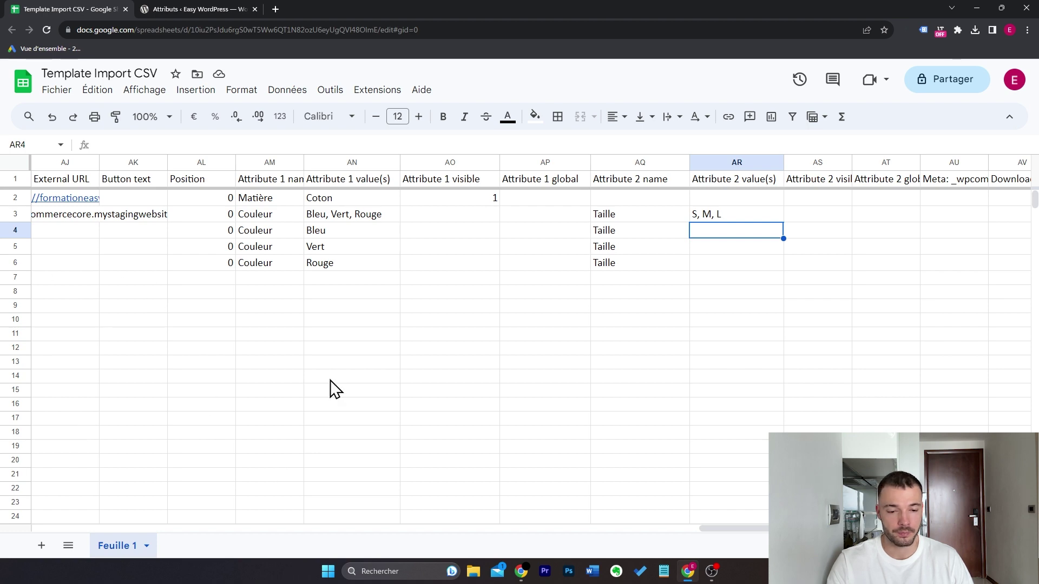
- Review the sheet from its first to its last columns and download it as a CSV file
{"action": "left_click_drag", "start_coordinate": [834, 528], "coordinate": [178, 545]}
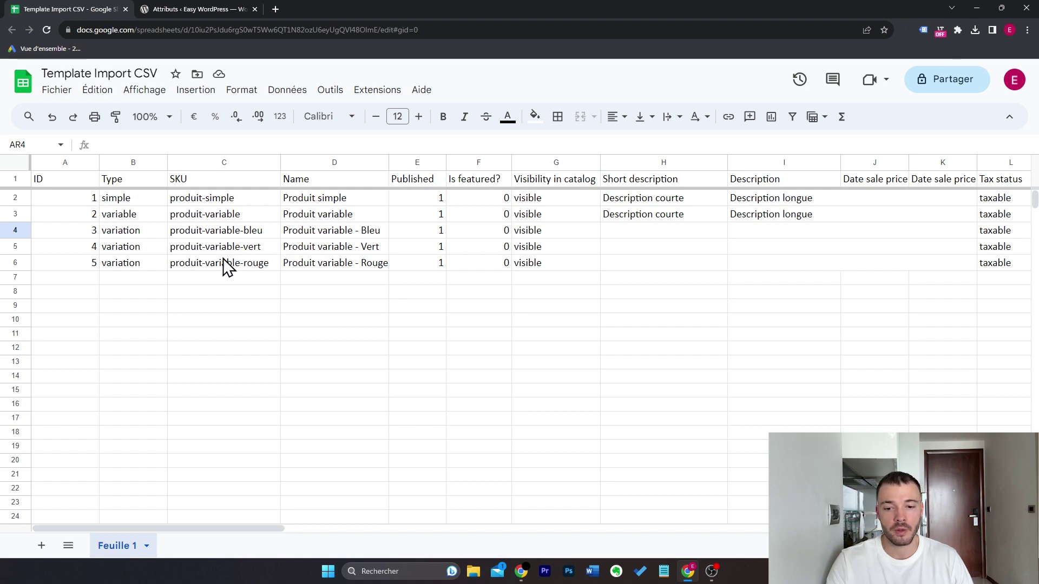
{"action": "left_click_drag", "start_coordinate": [270, 528], "coordinate": [890, 528]}
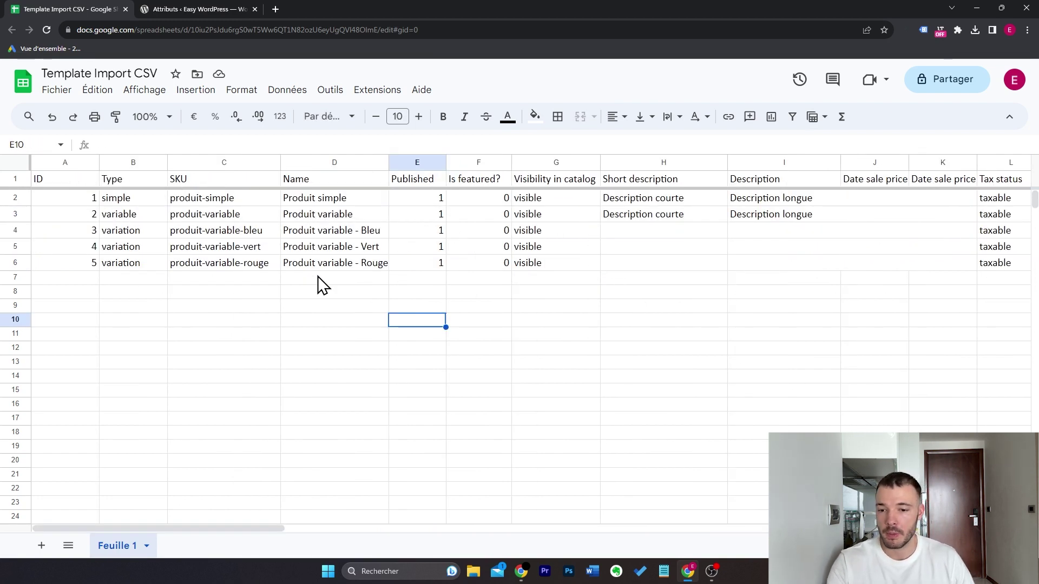
{"action": "left_click", "coordinate": [65, 93]}
{"action": "mouse_move", "coordinate": [148, 259]}
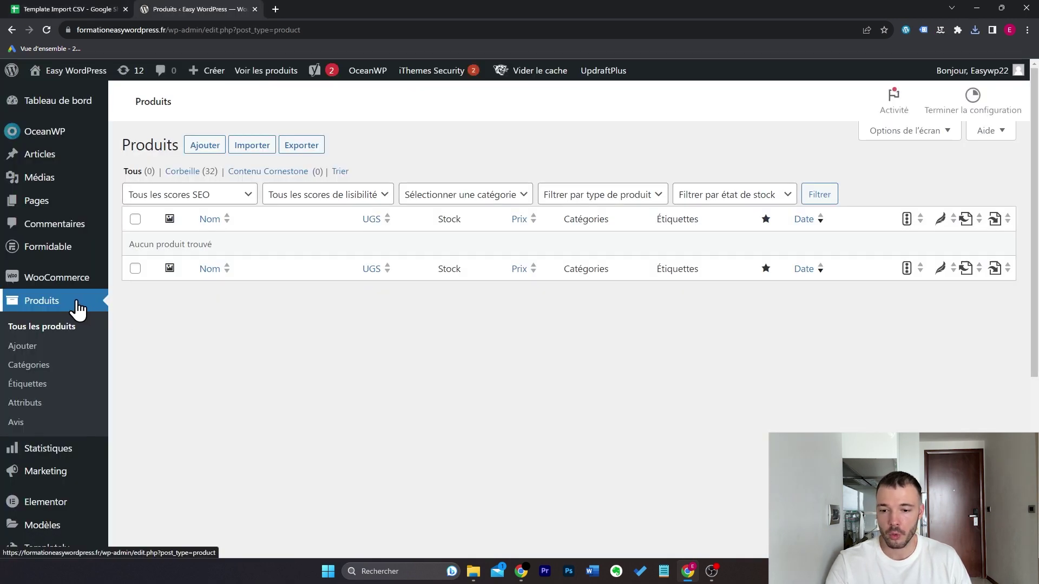
- Upload the downloaded template CSV to the WooCommerce product importer on the WordPress site, with updating of existing products enabled
{"action": "left_click", "coordinate": [258, 149]}
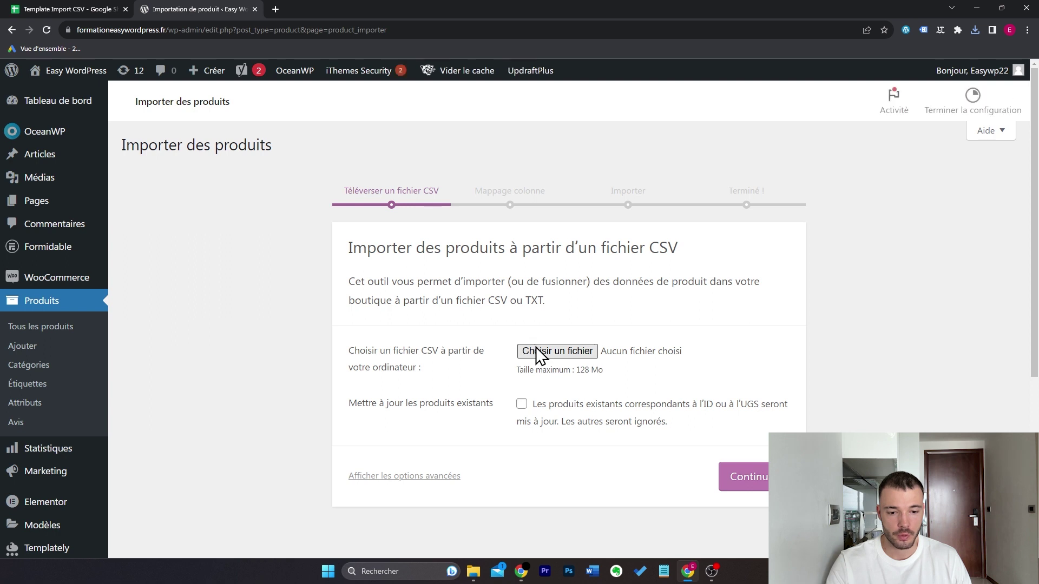
{"action": "left_click", "coordinate": [536, 351]}
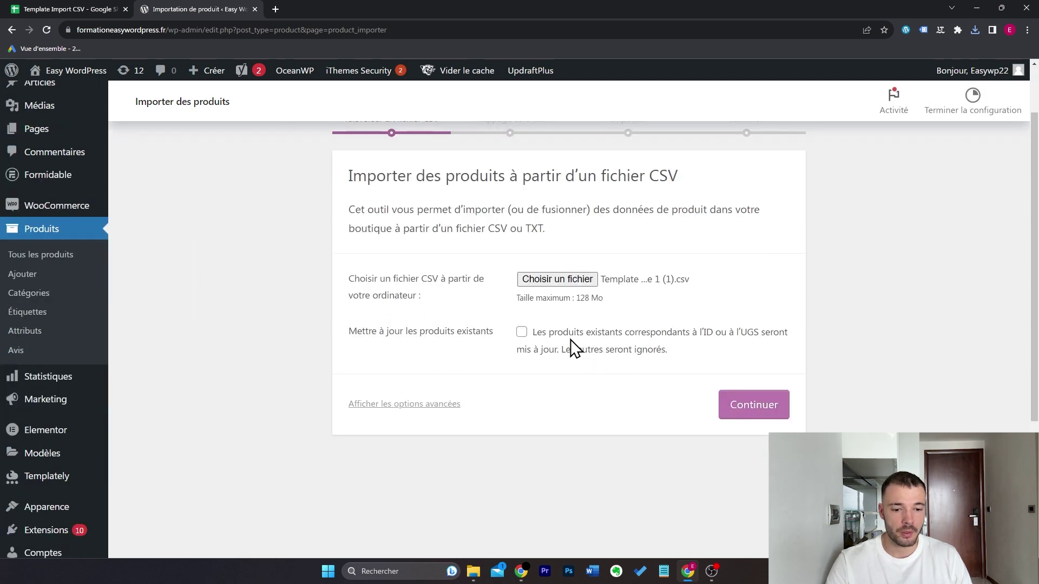
{"action": "left_click", "coordinate": [522, 332]}
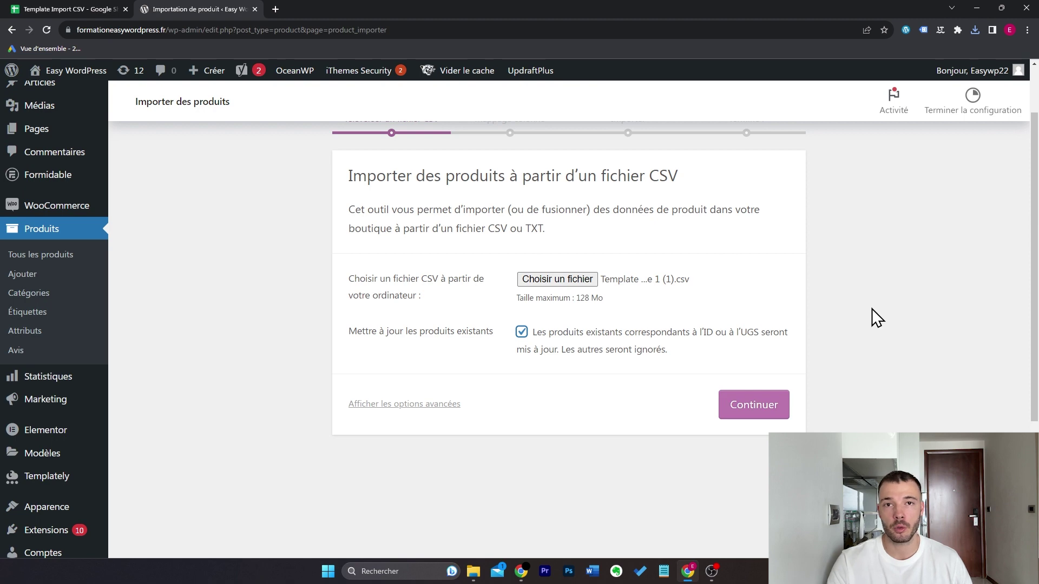
{"action": "left_click", "coordinate": [737, 410]}
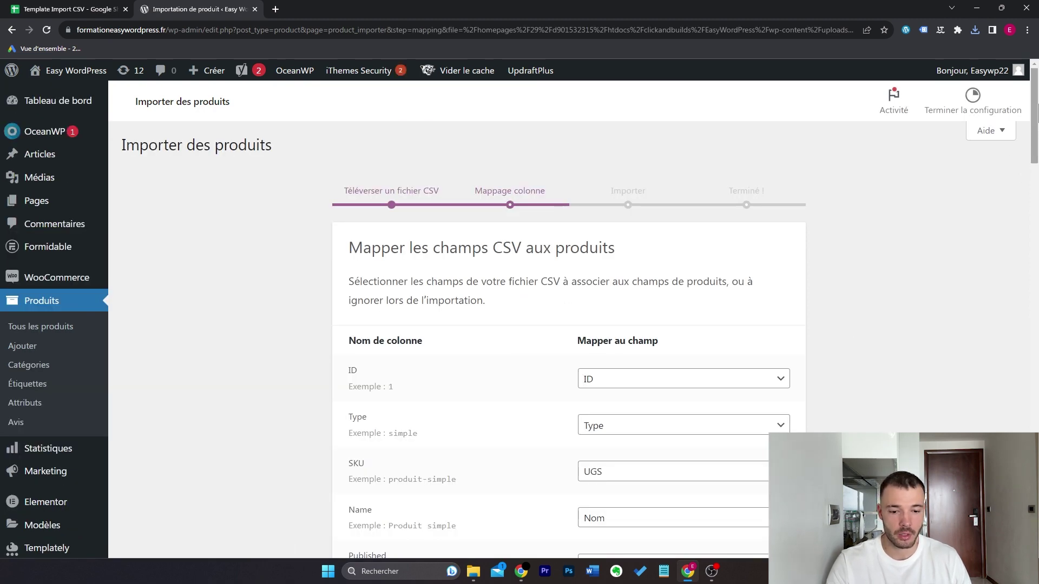
- Check the importer's column-to-field mapping against the spreadsheet headers and run the product import
{"action": "scroll", "coordinate": [327, 239], "scroll_direction": "down", "scroll_amount": 2}
{"action": "key", "text": "ctrl+Page_Up"}
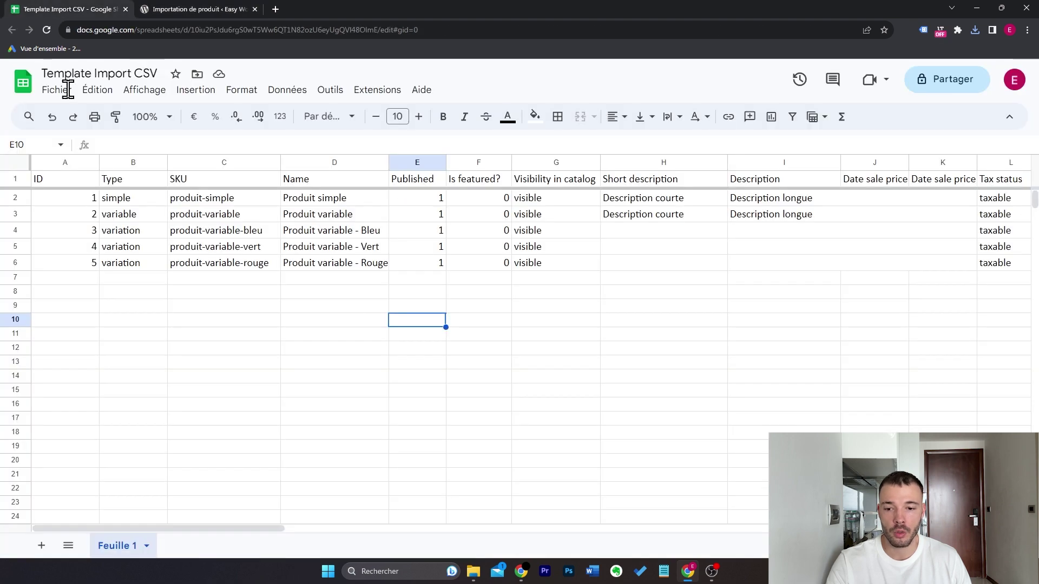
{"action": "left_click", "coordinate": [185, 5]}
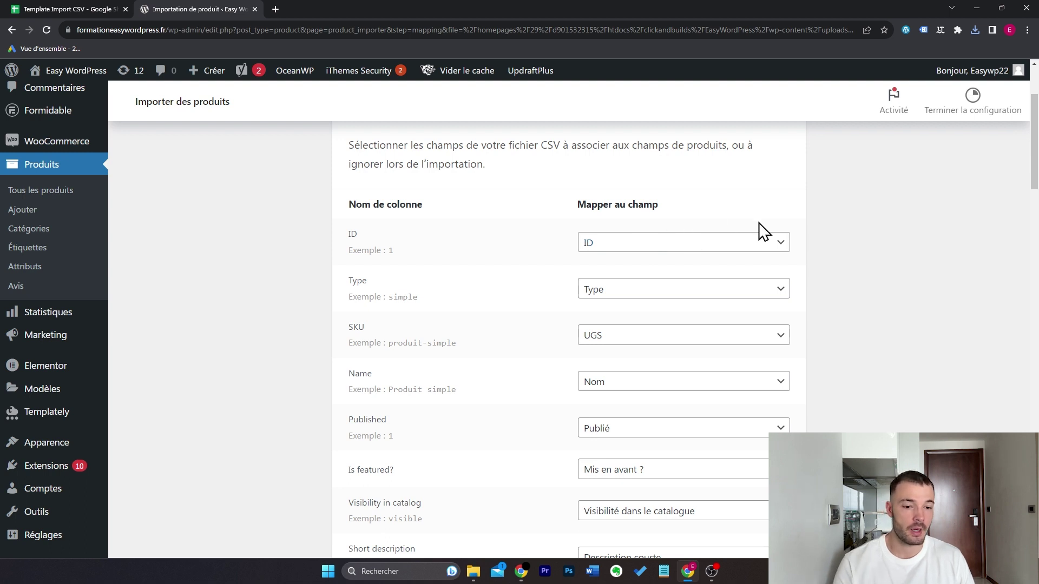
{"action": "left_click_drag", "start_coordinate": [1035, 148], "coordinate": [1036, 155]}
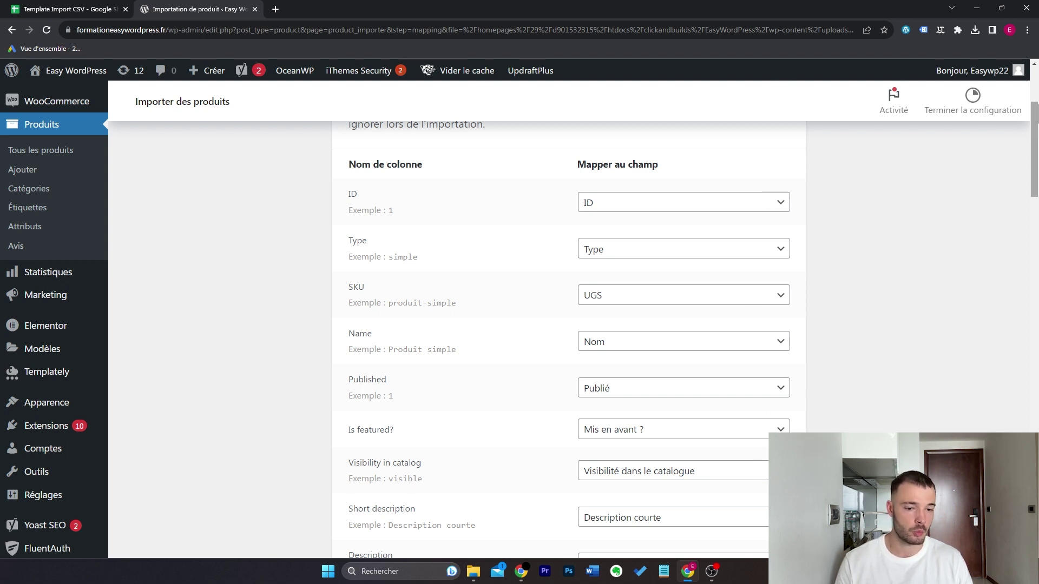
{"action": "scroll", "coordinate": [569, 325], "scroll_direction": "down", "scroll_amount": 20}
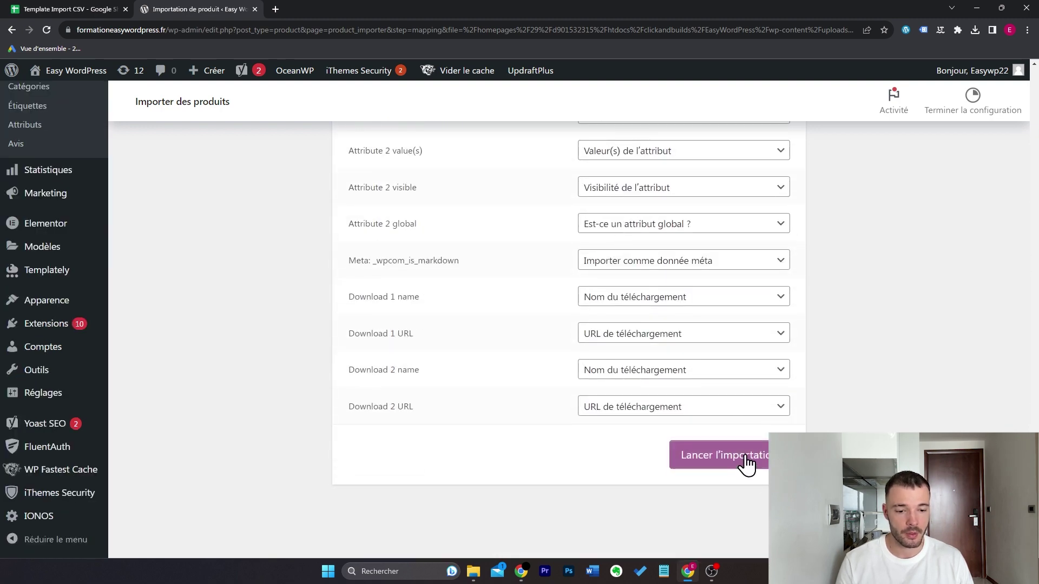
{"action": "left_click", "coordinate": [745, 462]}
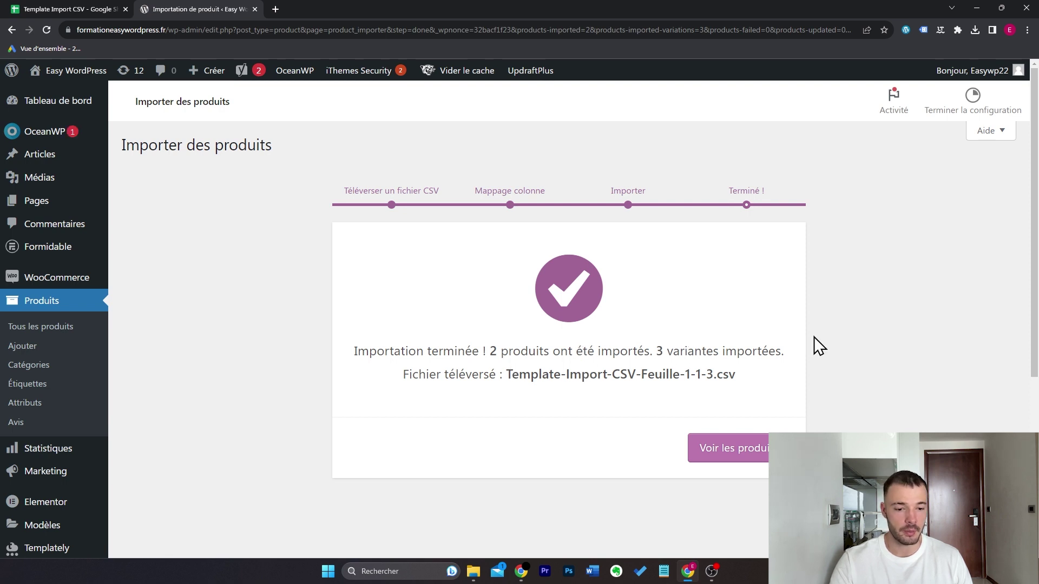
- View the imported variable product's store page from the product list and choose Vert as its colour
{"action": "left_click", "coordinate": [748, 455]}
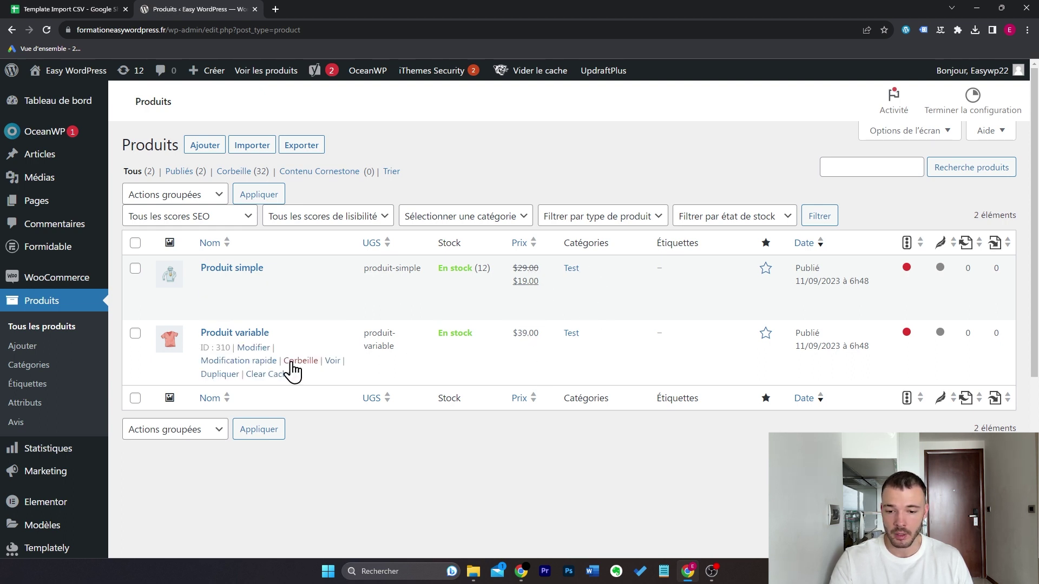
{"action": "left_click", "coordinate": [333, 361]}
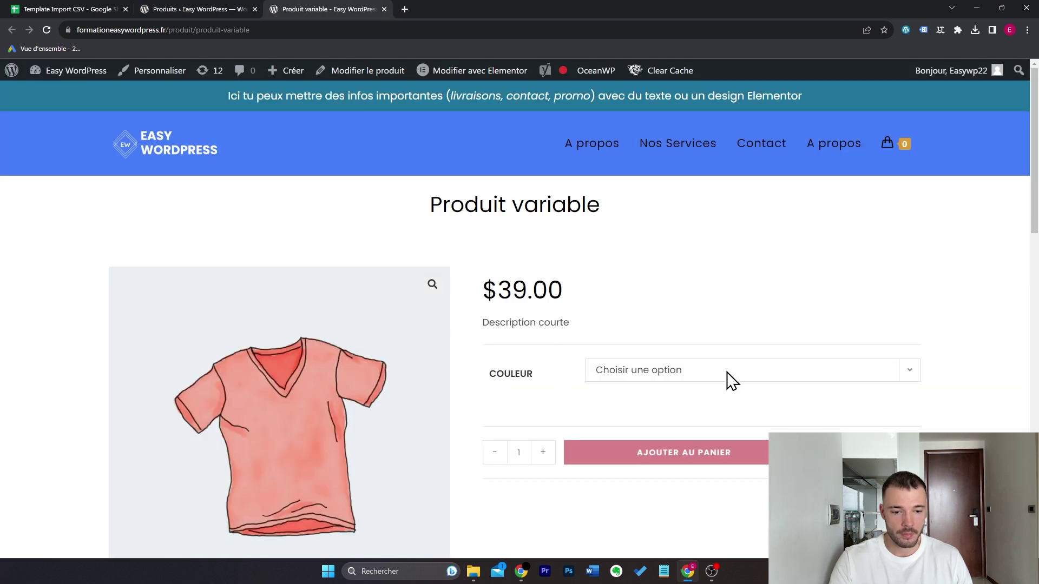
{"action": "left_click", "coordinate": [725, 381]}
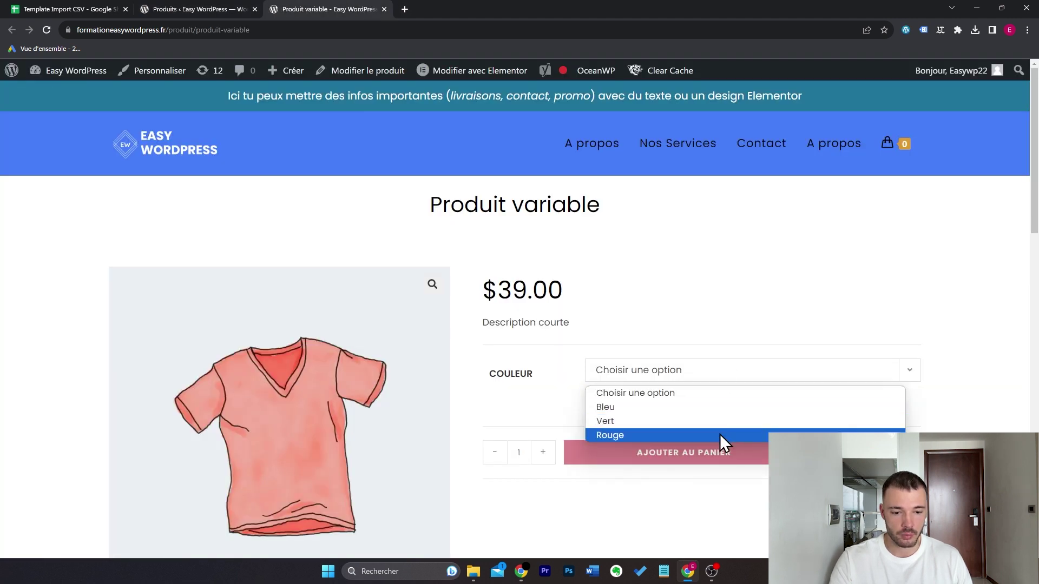
{"action": "left_click", "coordinate": [720, 425]}
{"action": "left_click_drag", "start_coordinate": [487, 447], "coordinate": [602, 323]}
{"action": "left_click", "coordinate": [605, 330]}
- Examine the images, description and stock shown for the Vert variation, and return to the spreadsheet template
{"action": "scroll", "coordinate": [583, 346], "scroll_direction": "down", "scroll_amount": 6}
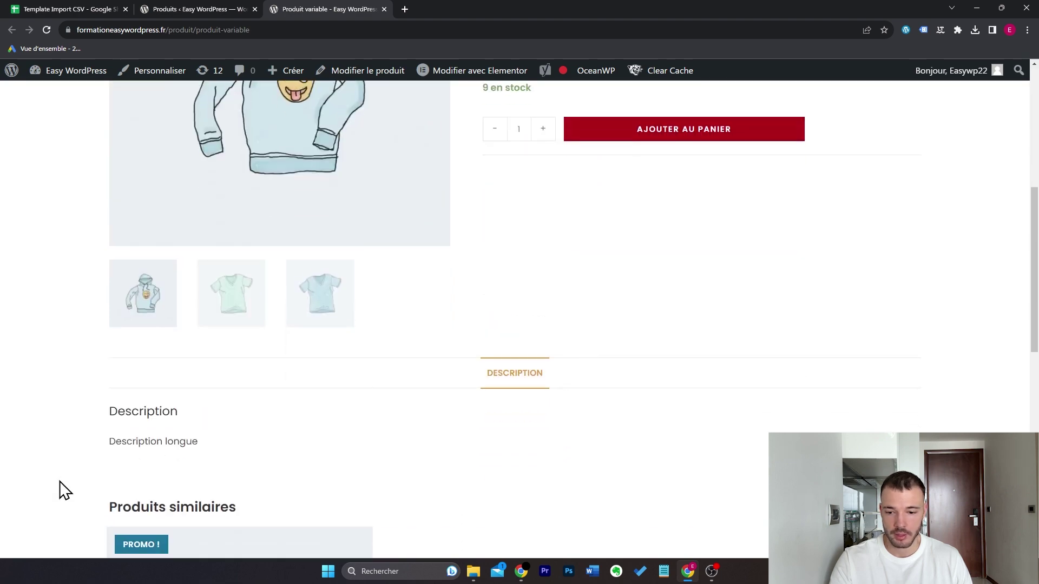
{"action": "scroll", "coordinate": [660, 375], "scroll_direction": "up", "scroll_amount": 6}
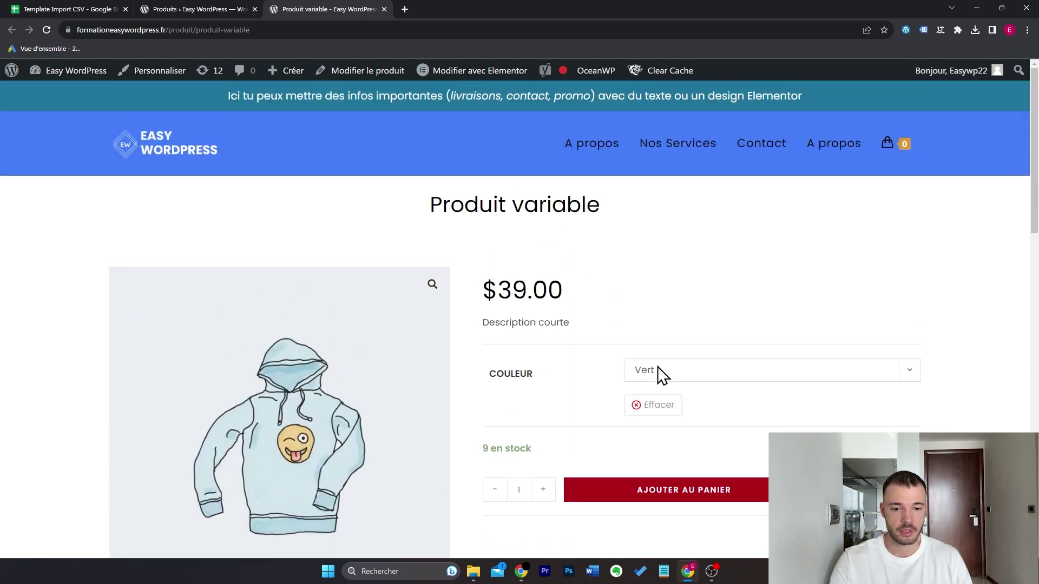
{"action": "scroll", "coordinate": [661, 371], "scroll_direction": "down", "scroll_amount": 1}
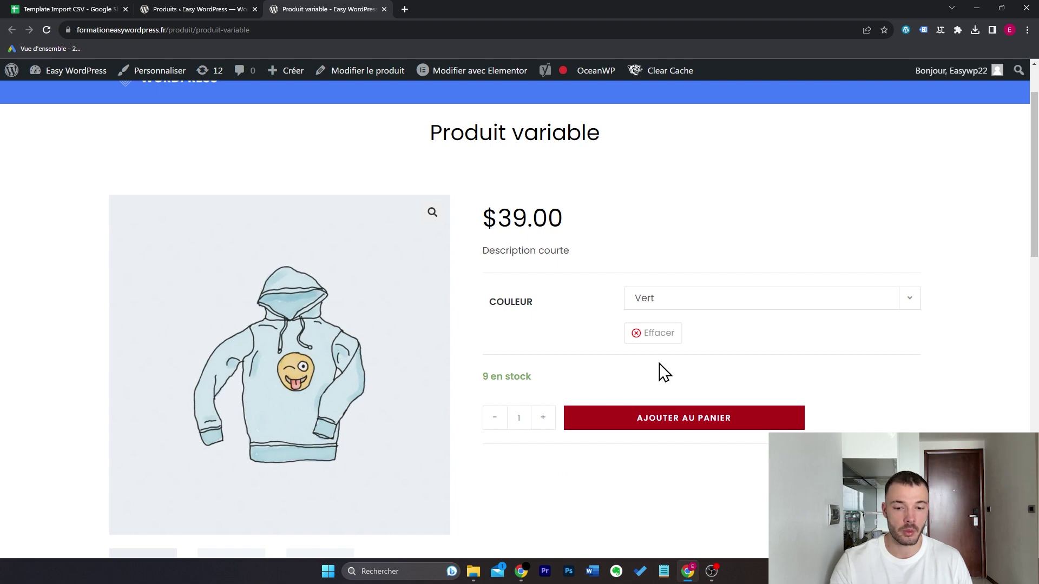
{"action": "scroll", "coordinate": [663, 372], "scroll_direction": "down", "scroll_amount": 1}
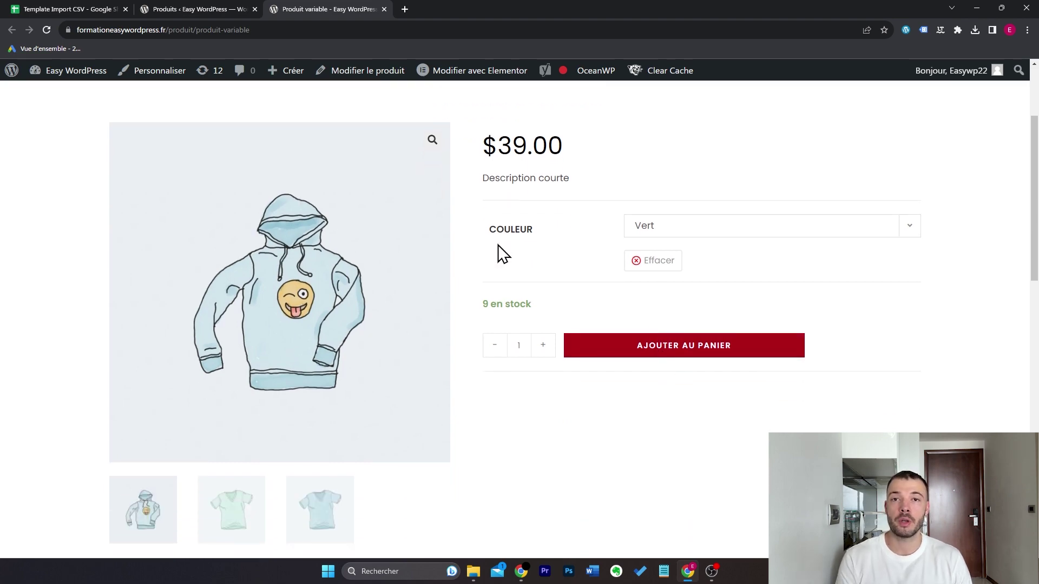
{"action": "left_click", "coordinate": [11, 8]}
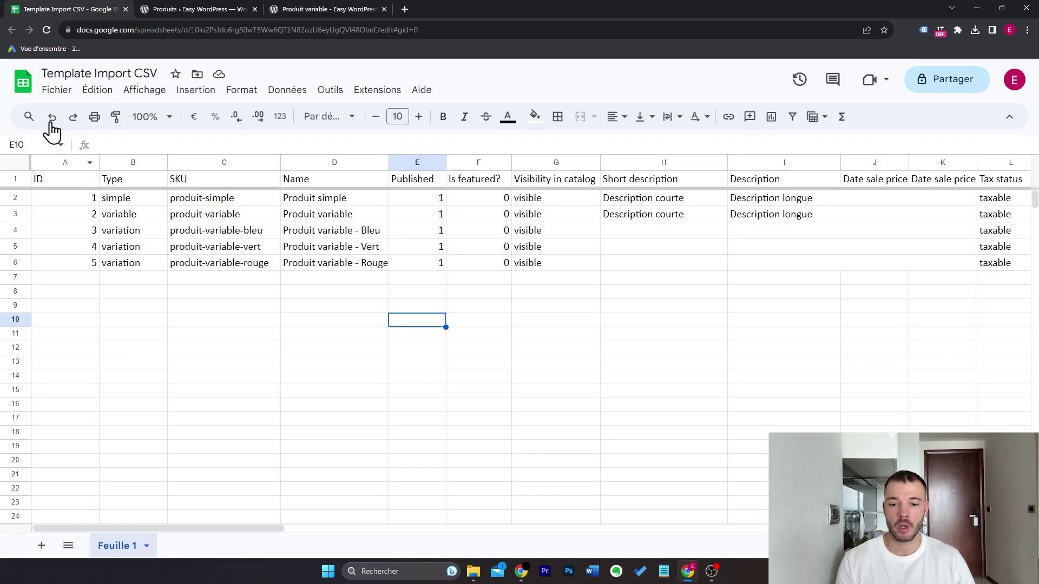